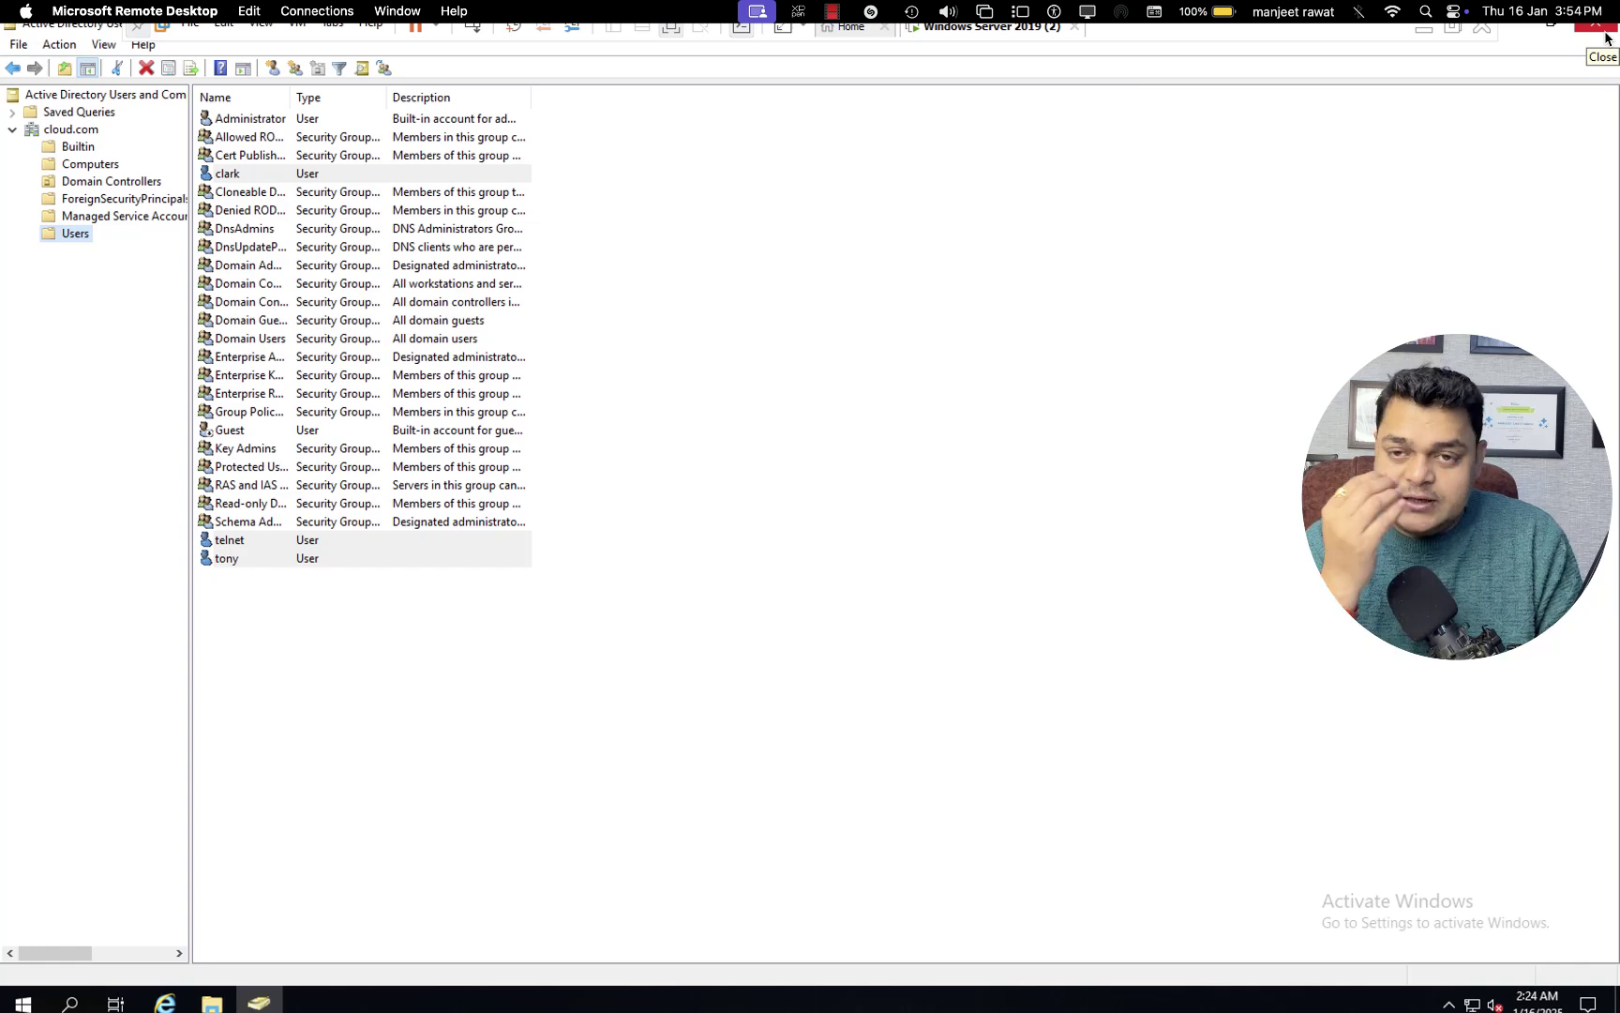
Step: Close Active Directory Users and Computers and launch Disk Management with diskmgmt.msc
left_click(1606, 37)
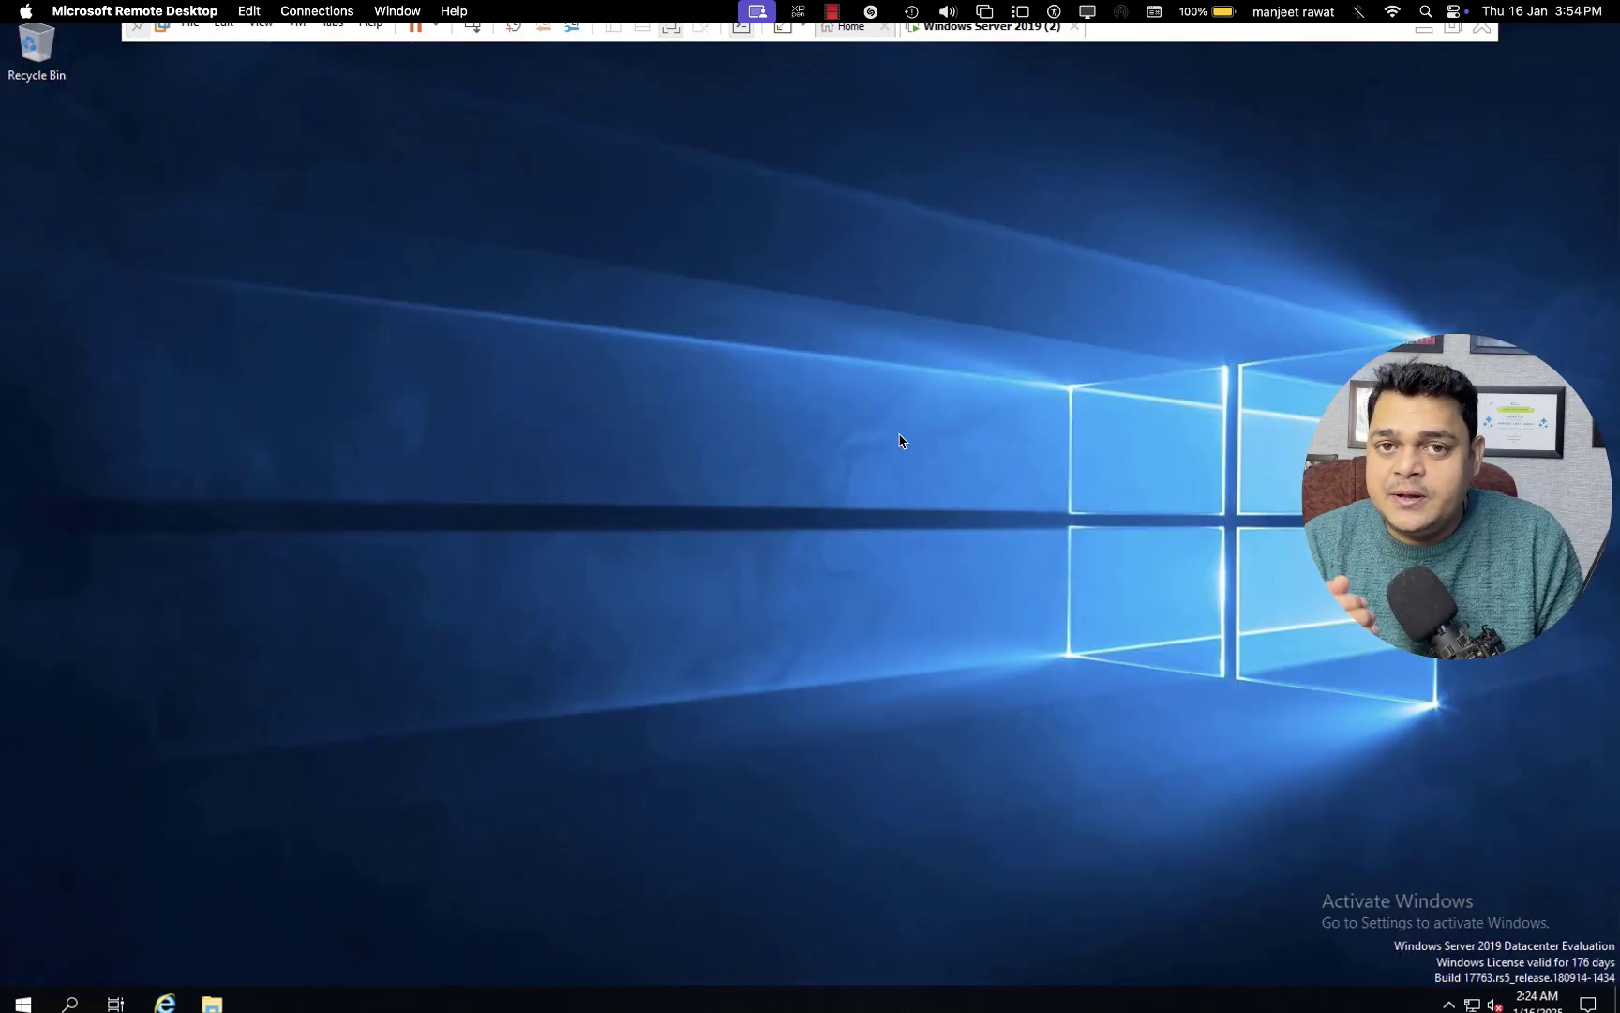
key("super+r")
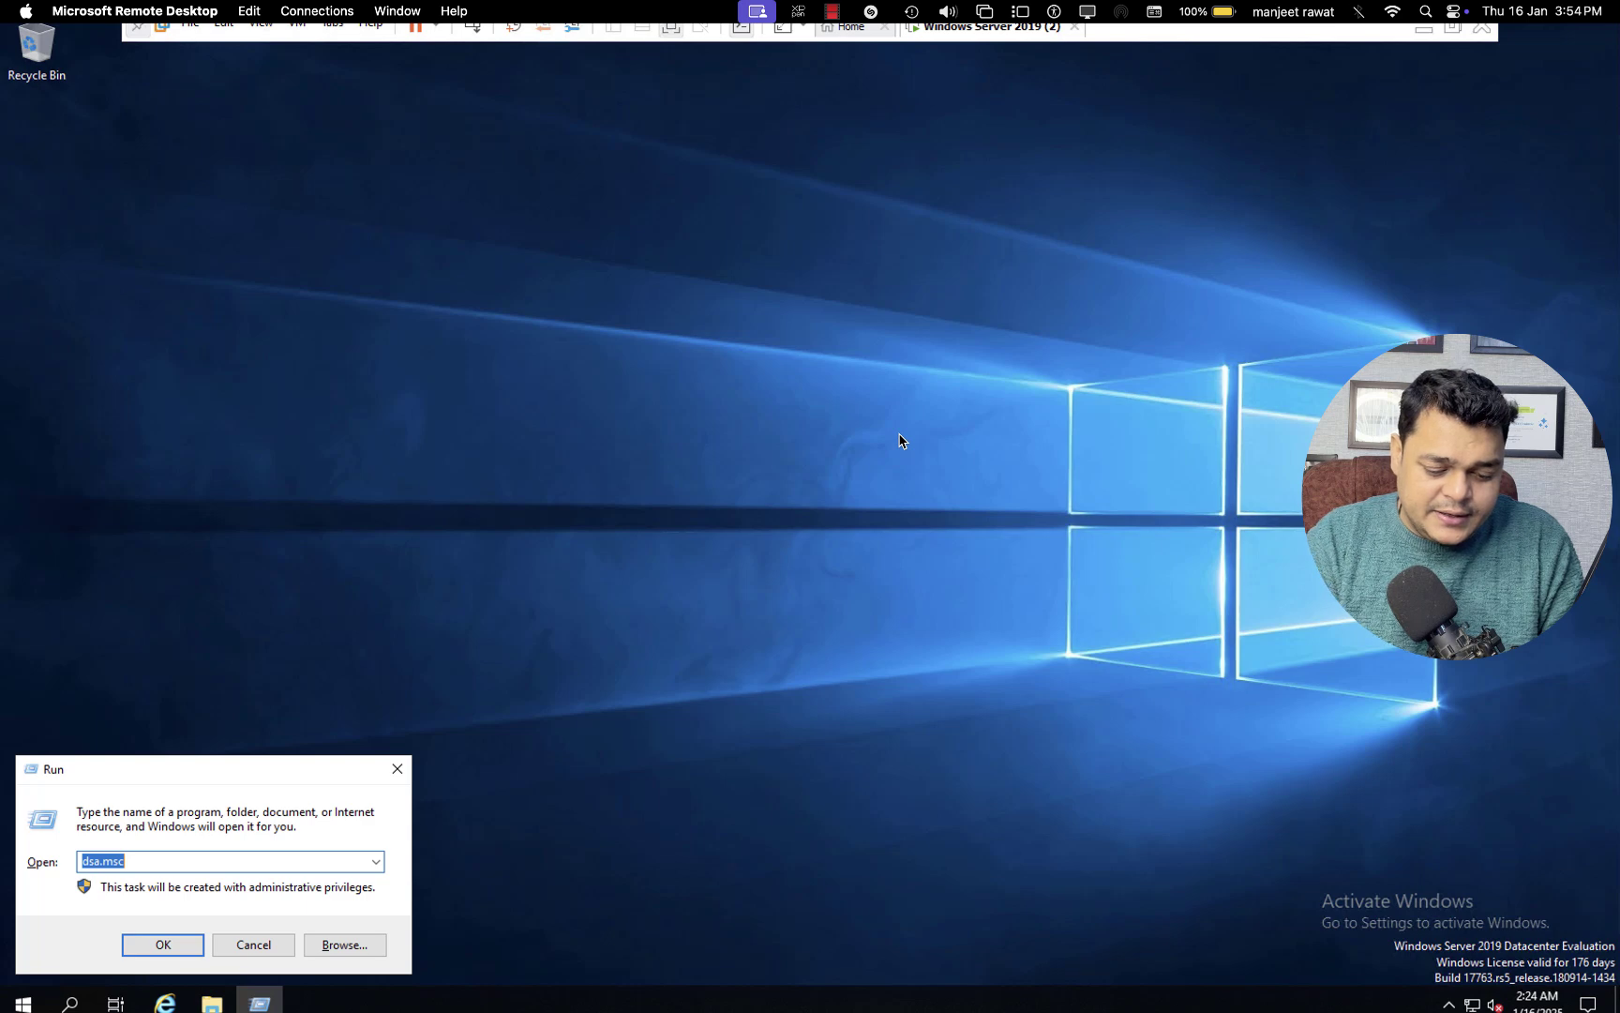
type("disk")
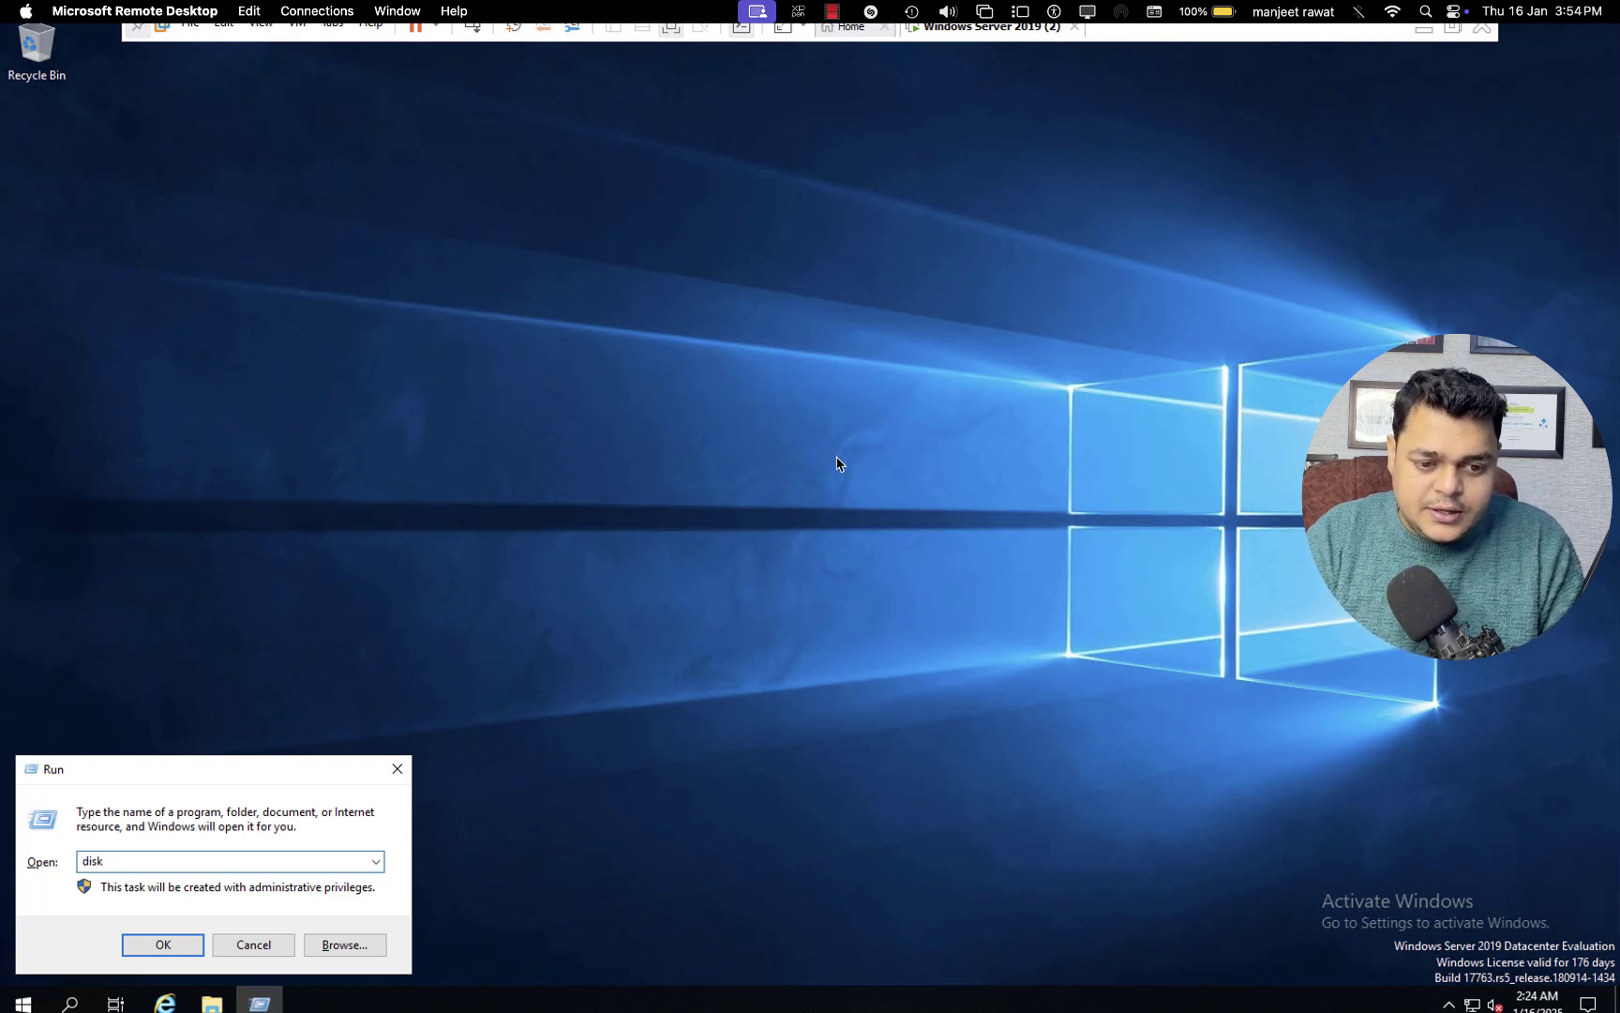
type("mgmt.")
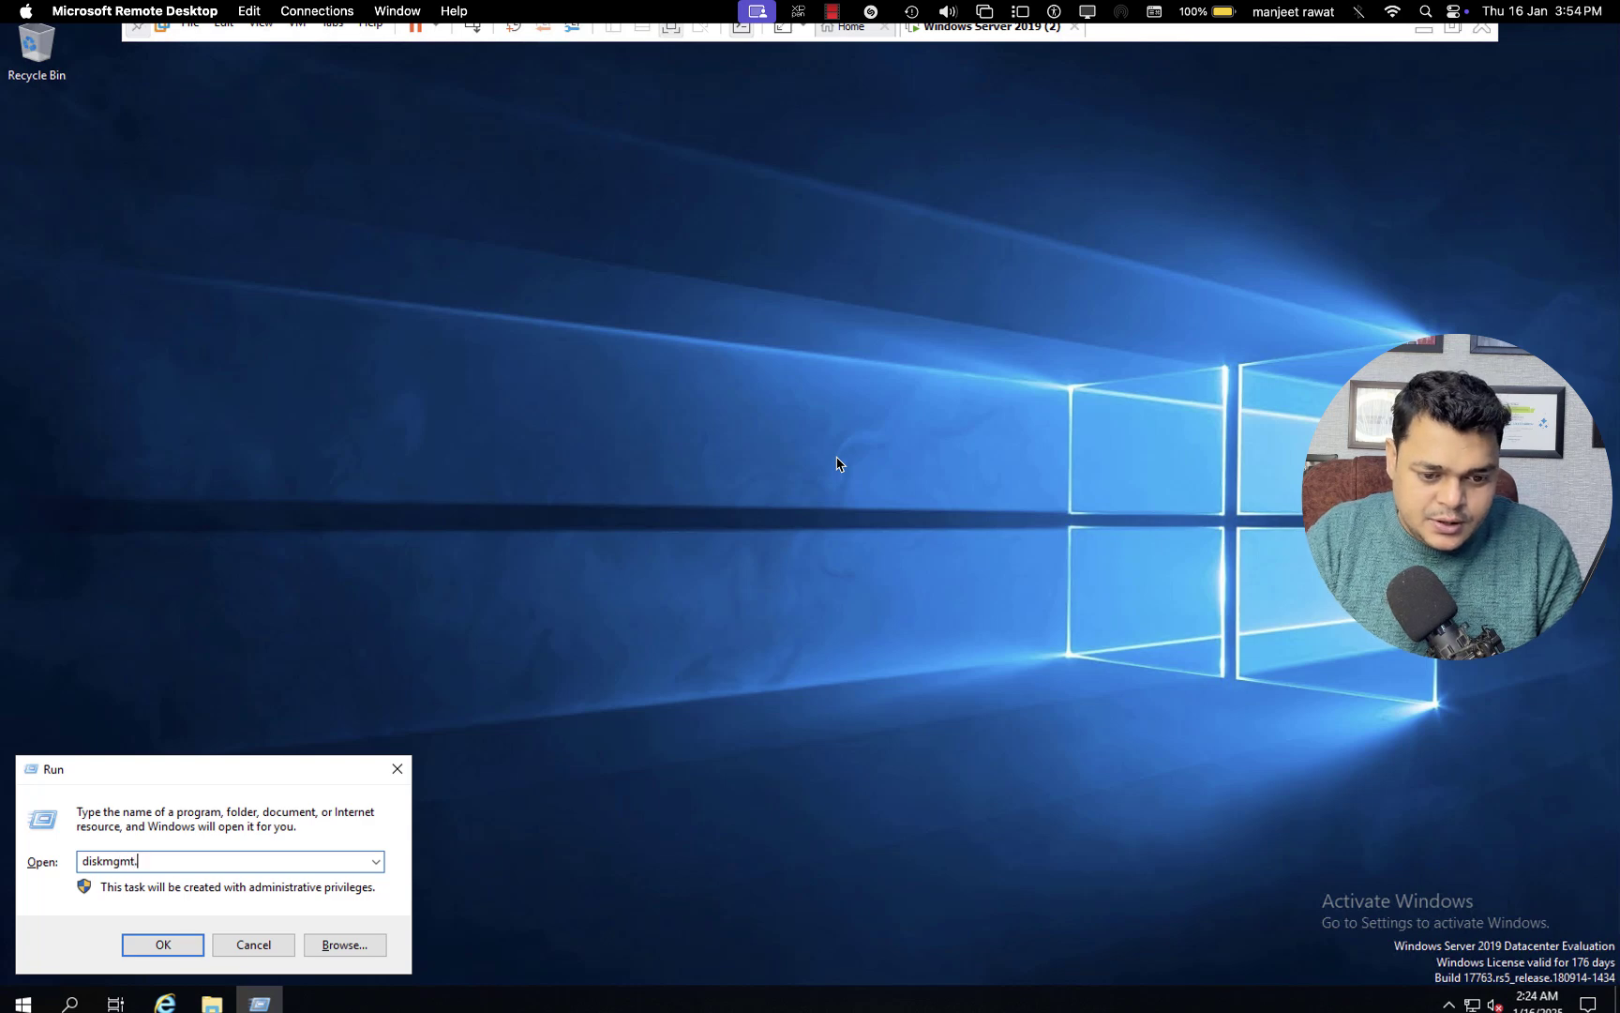
type("msc")
key("Return")
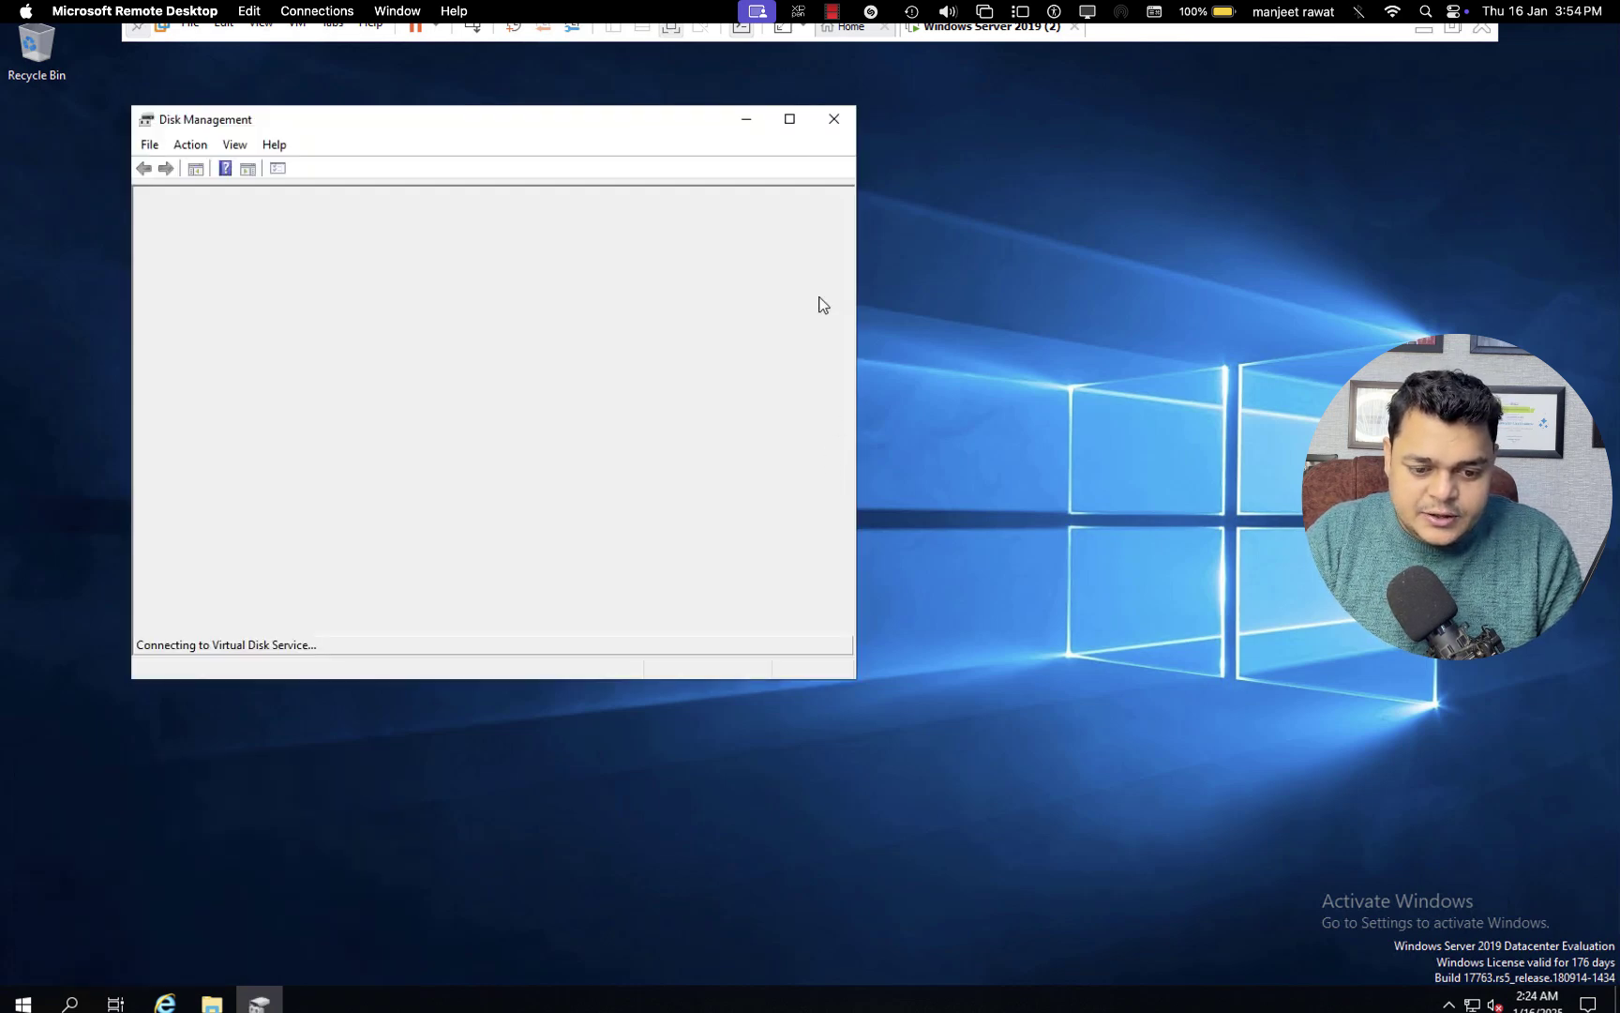
Step: Maximize Disk Management and shrink the C: volume by 25000 MB
left_click(789, 120)
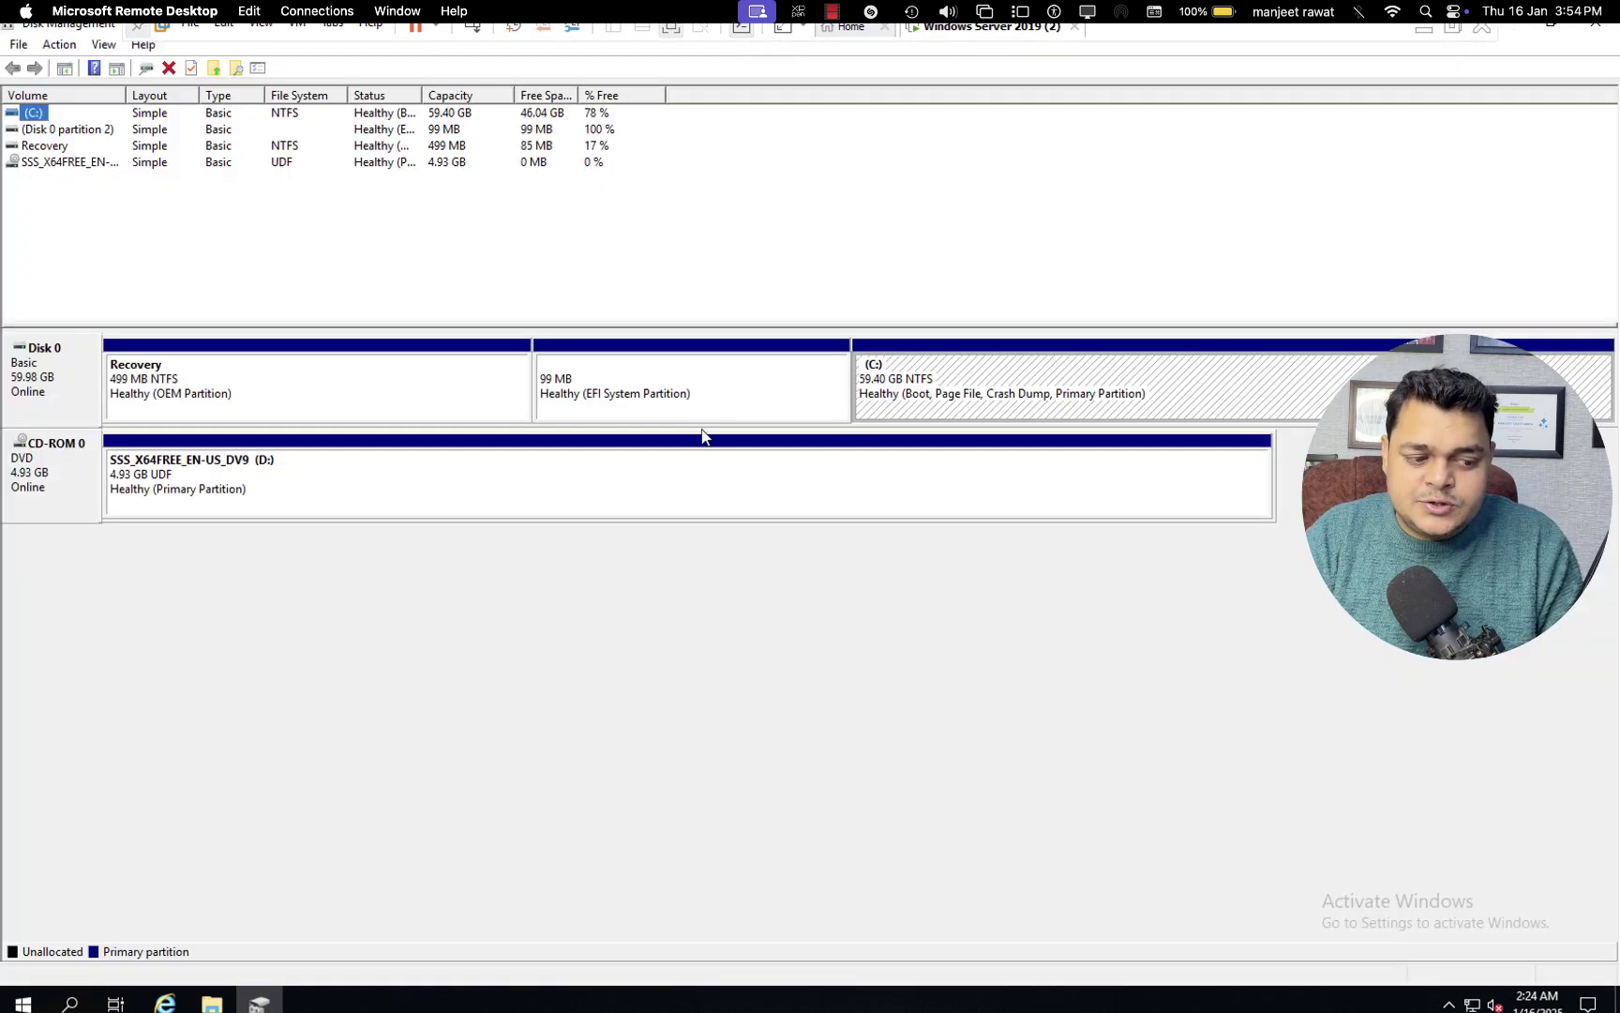
right_click(952, 366)
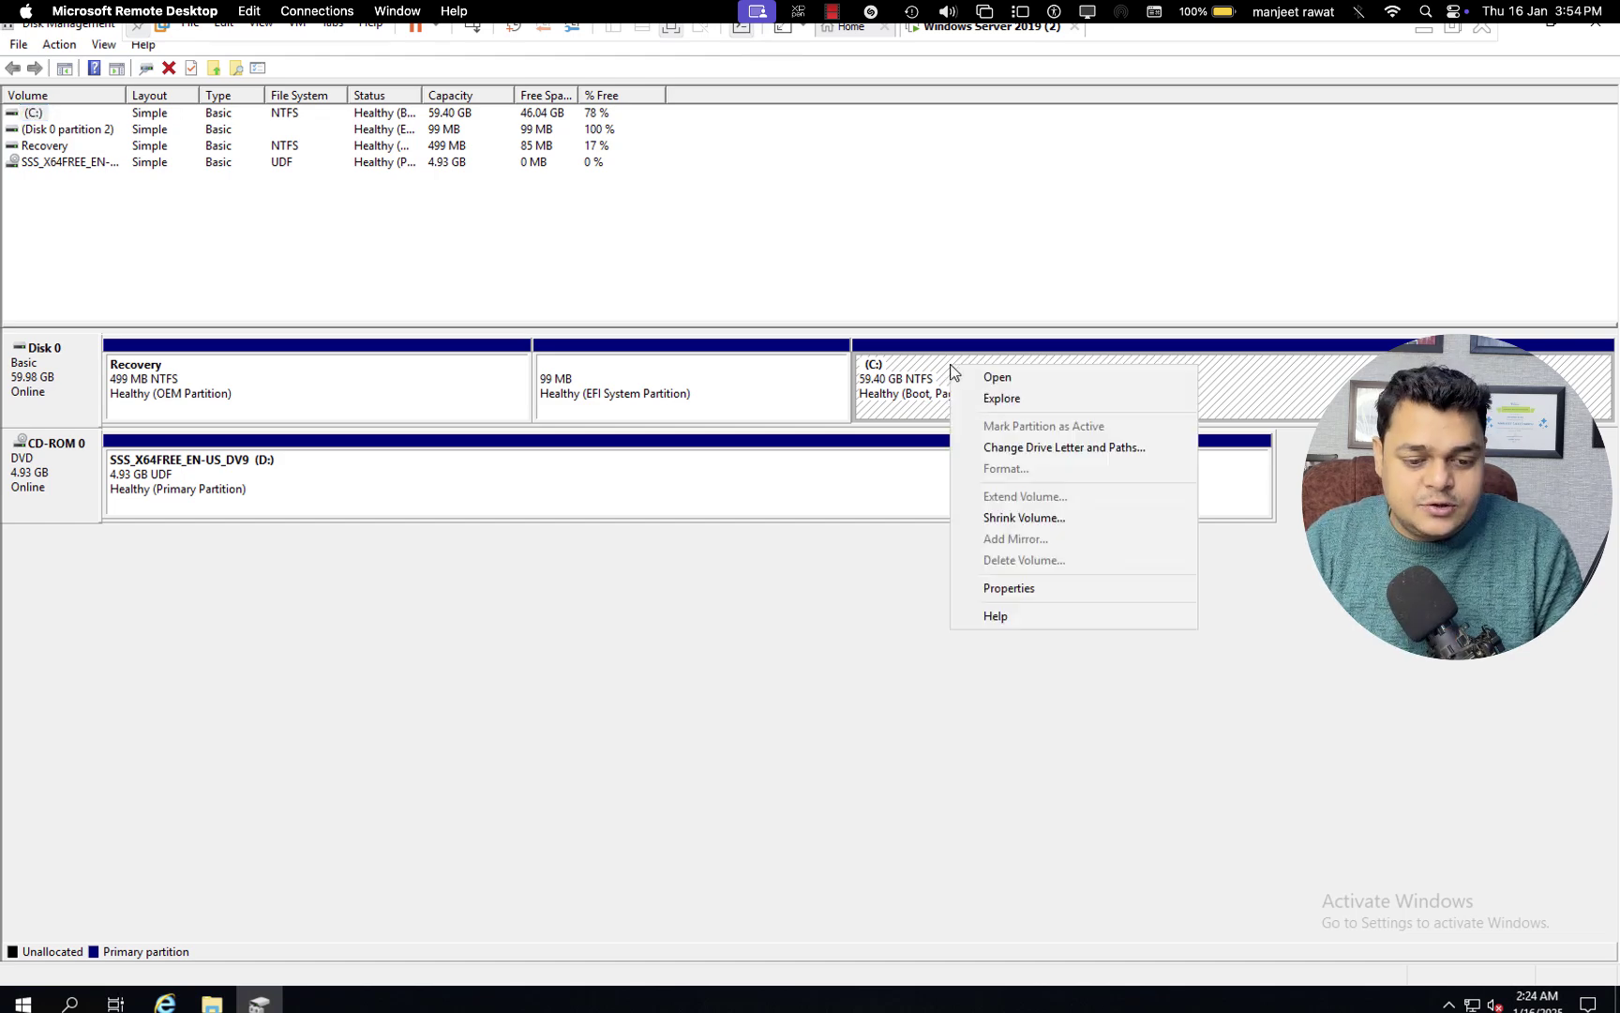
left_click(1022, 523)
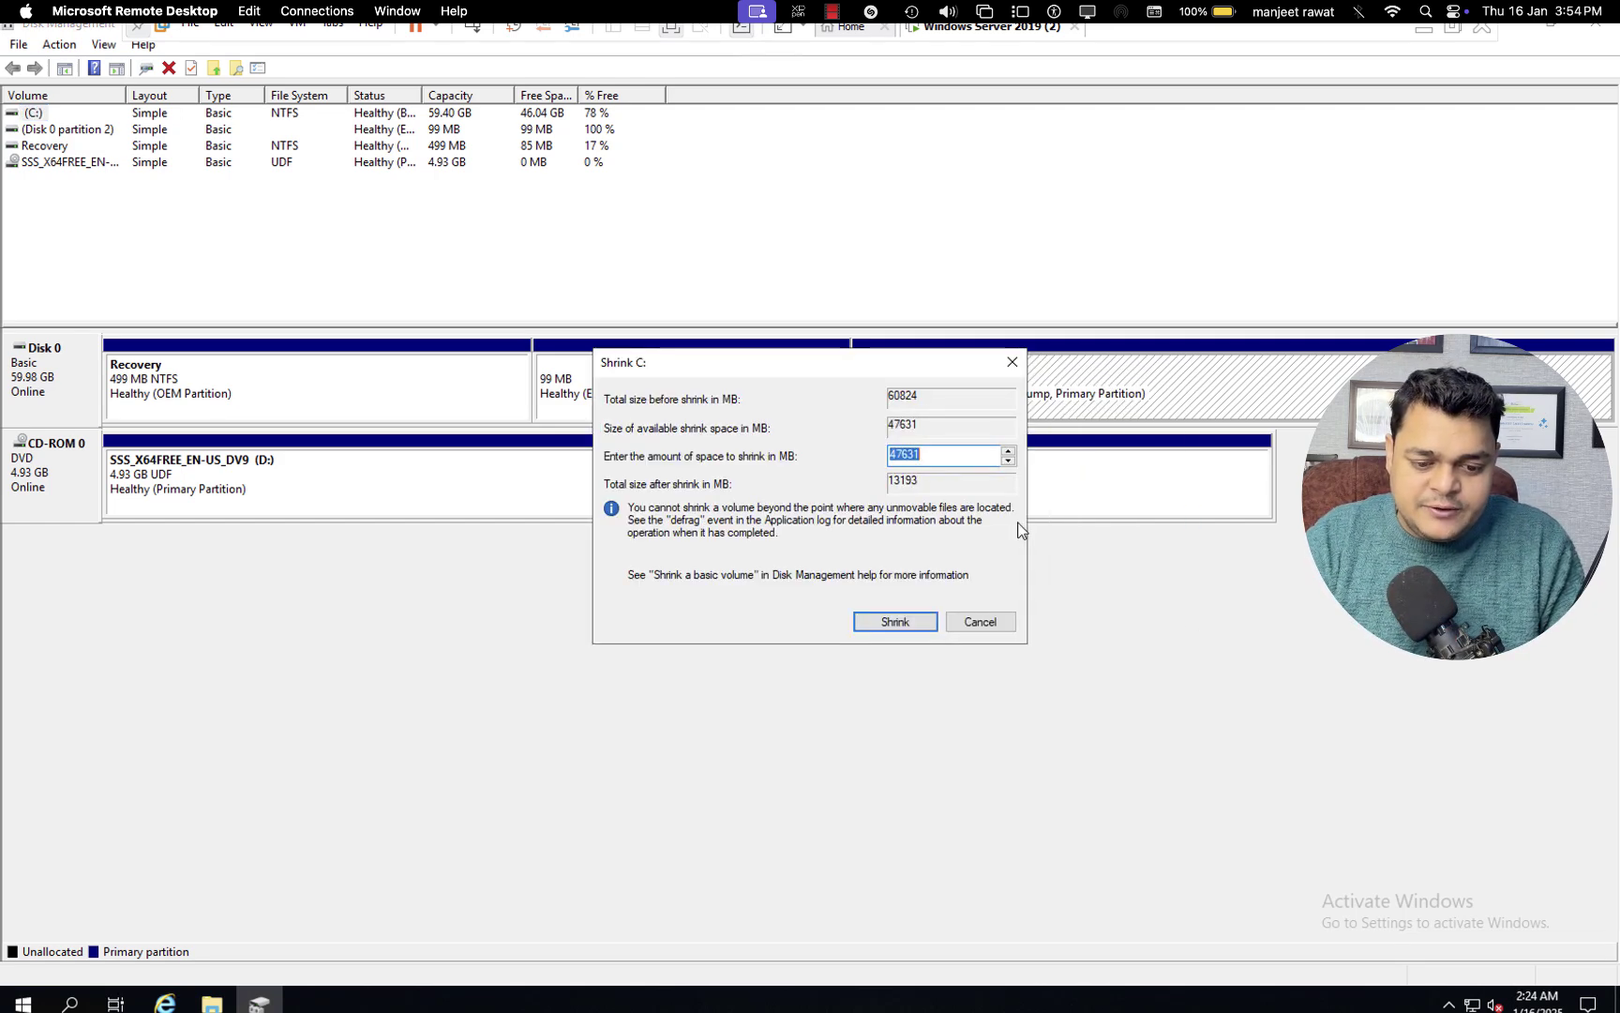
type("25")
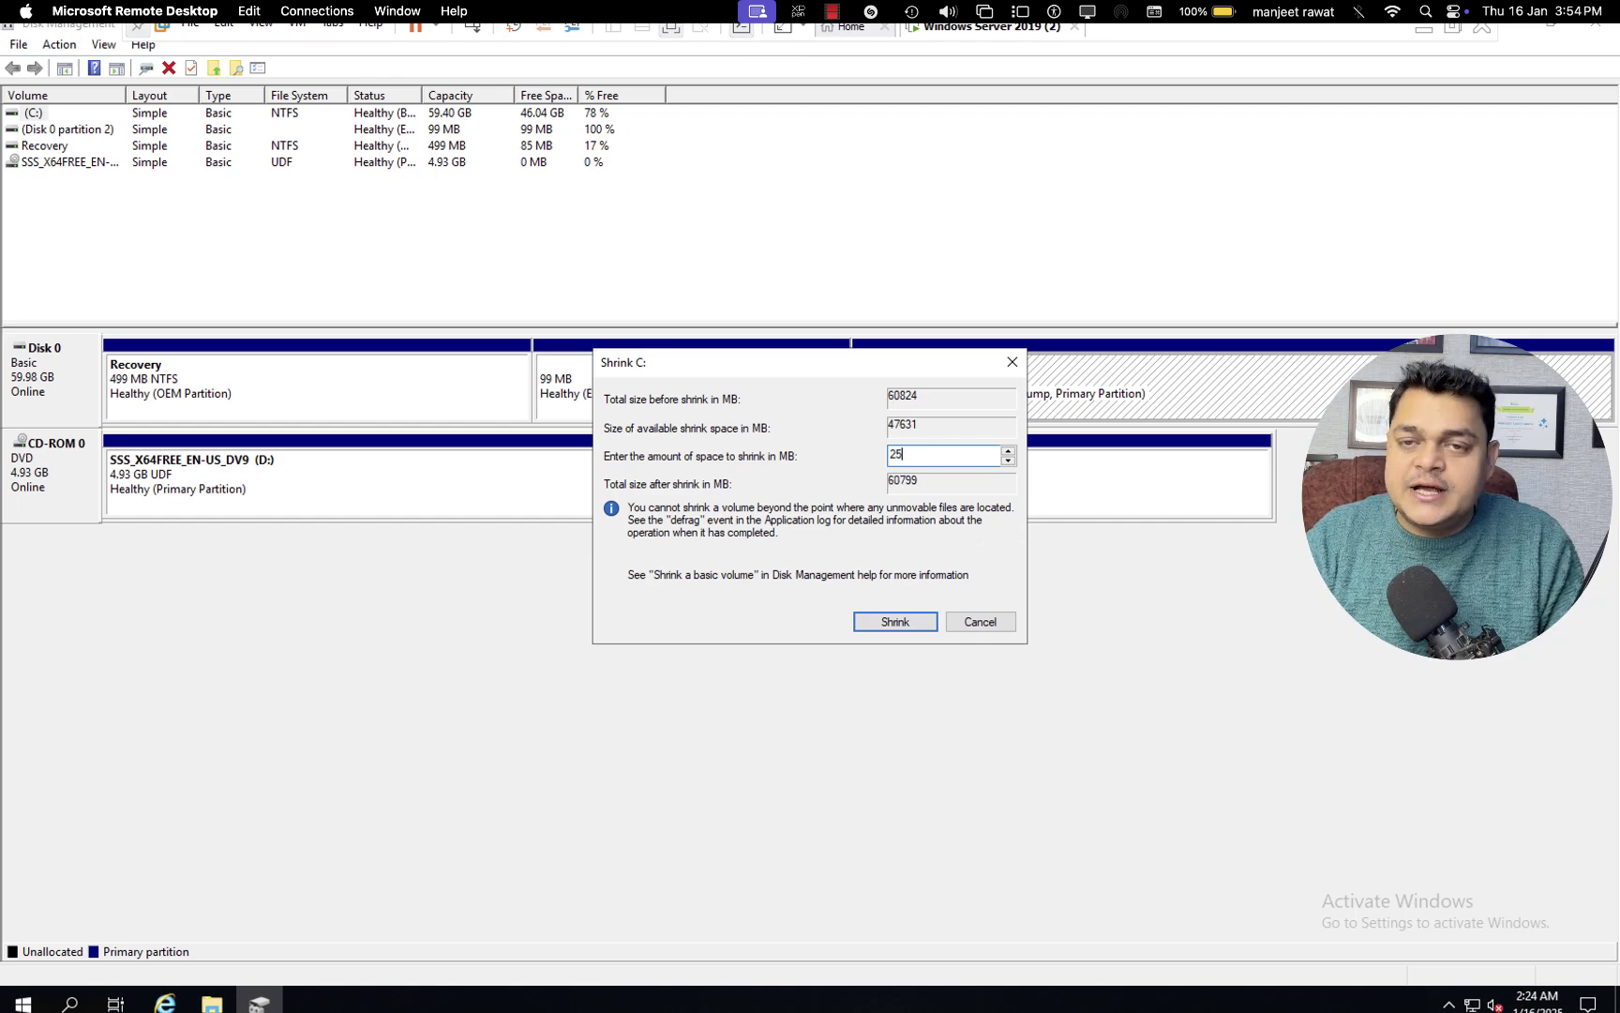
type("000")
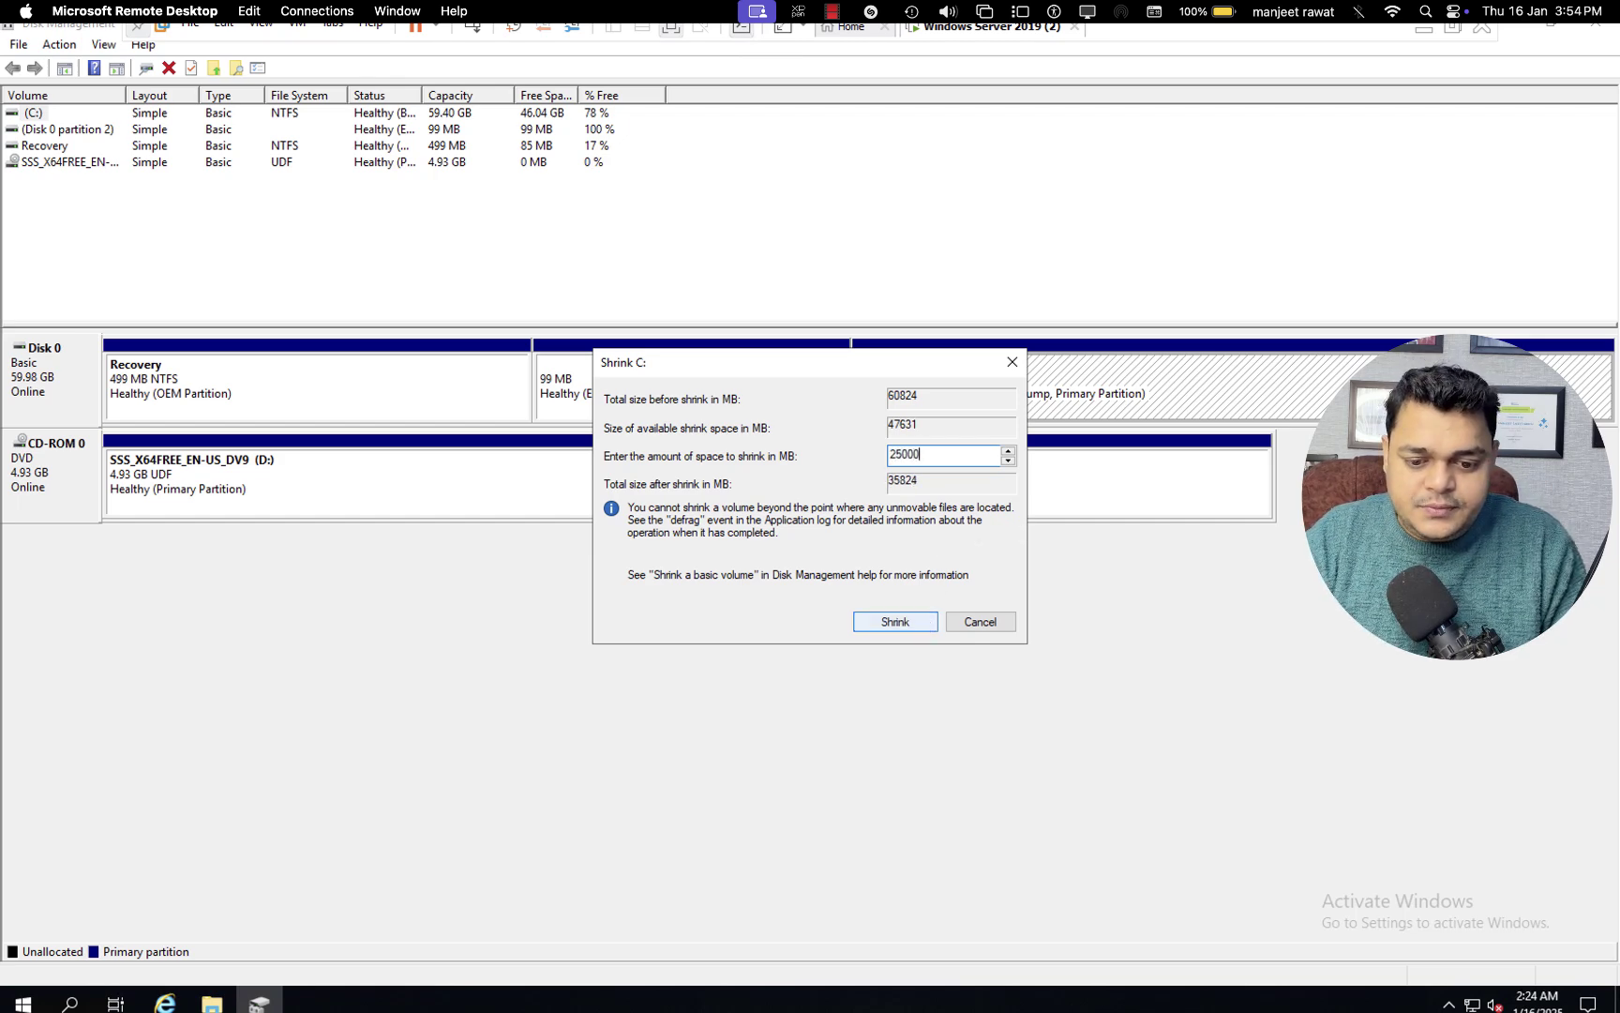
left_click(895, 621)
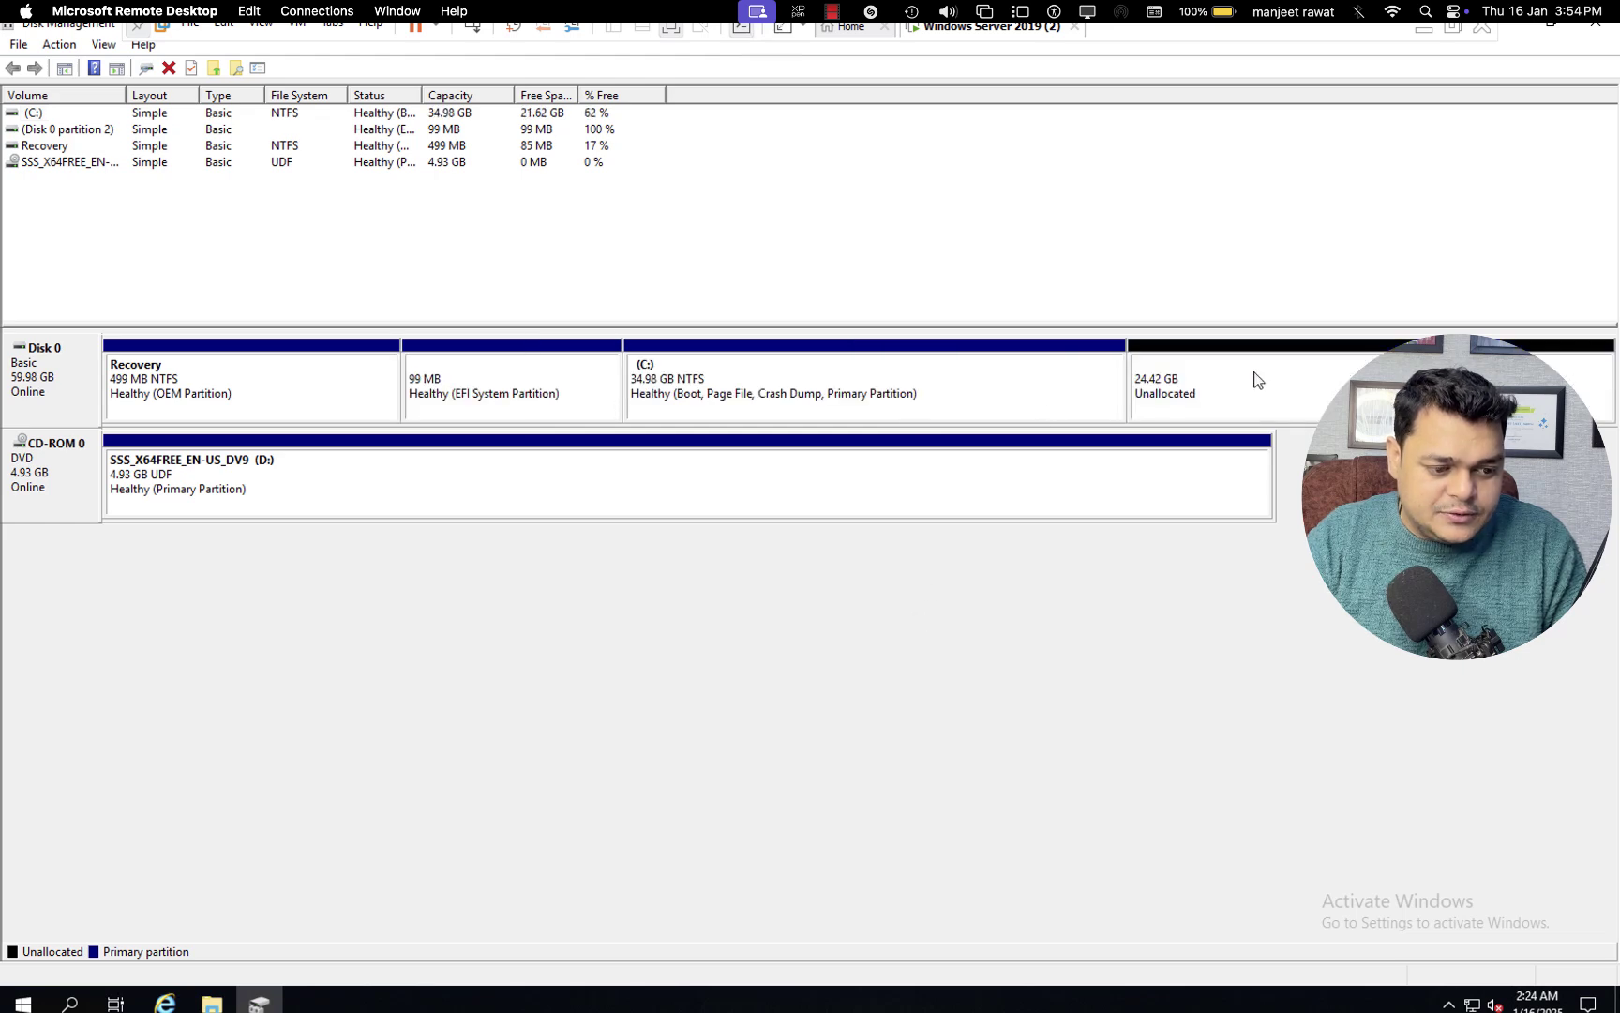
Step: Create a new simple volume from the unallocated space with drive letter E and label 'backup'
right_click(1256, 376)
left_click(1303, 385)
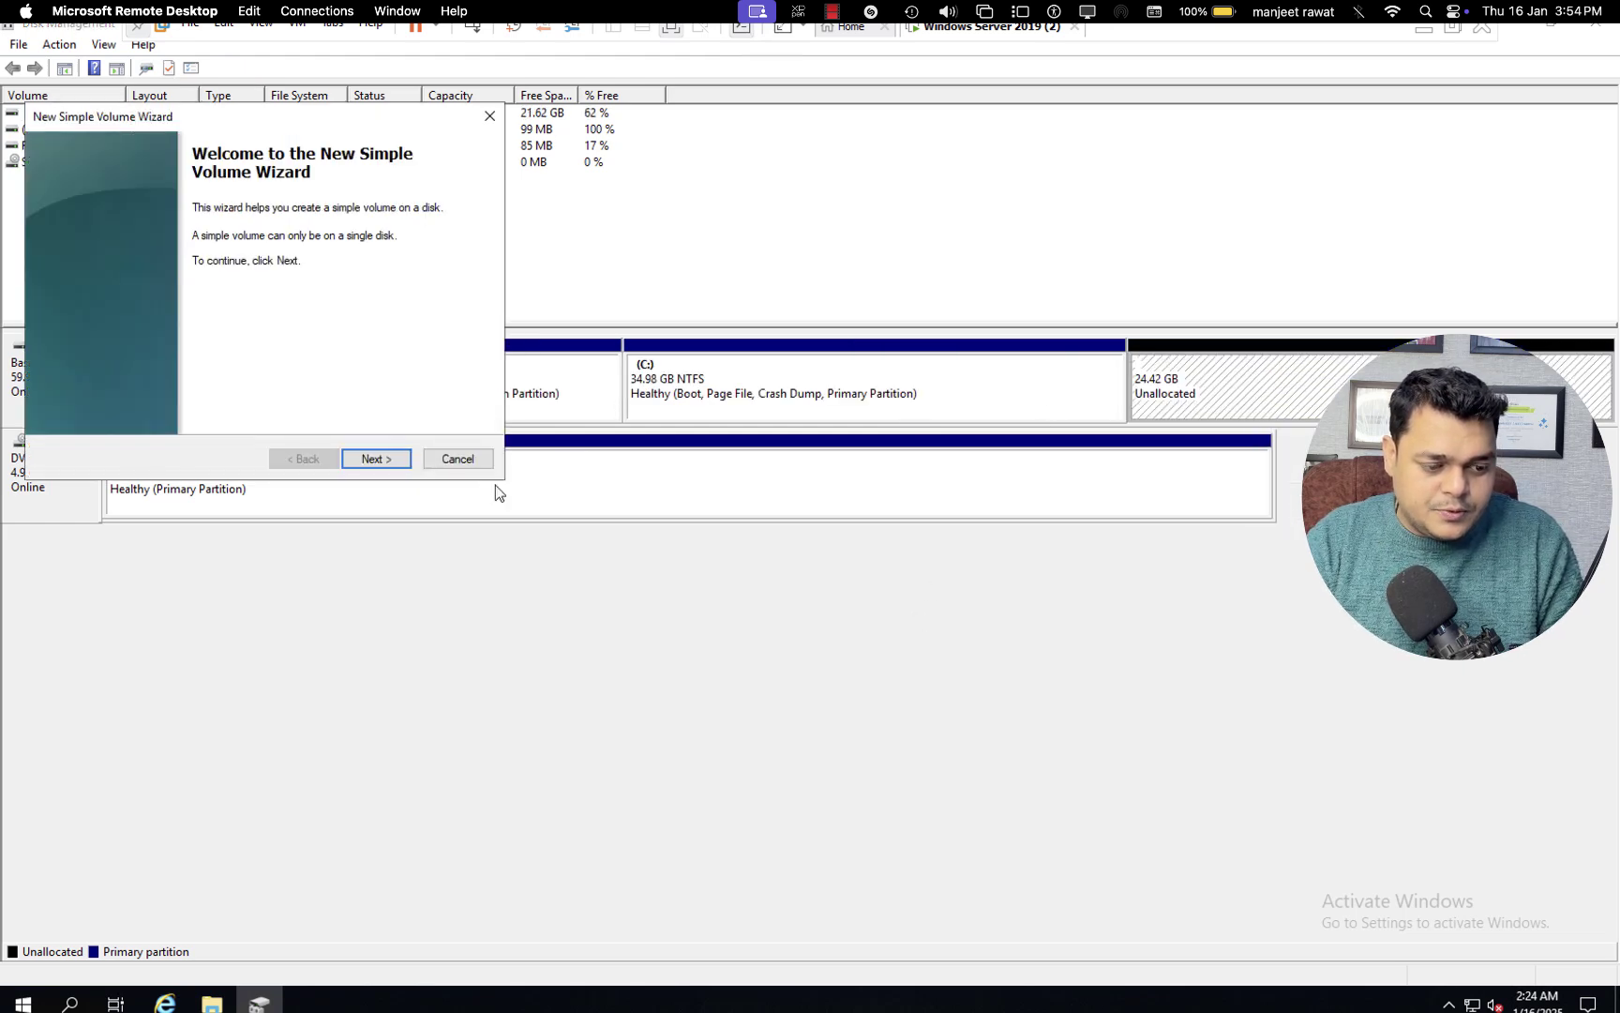
left_click(371, 459)
left_click(371, 458)
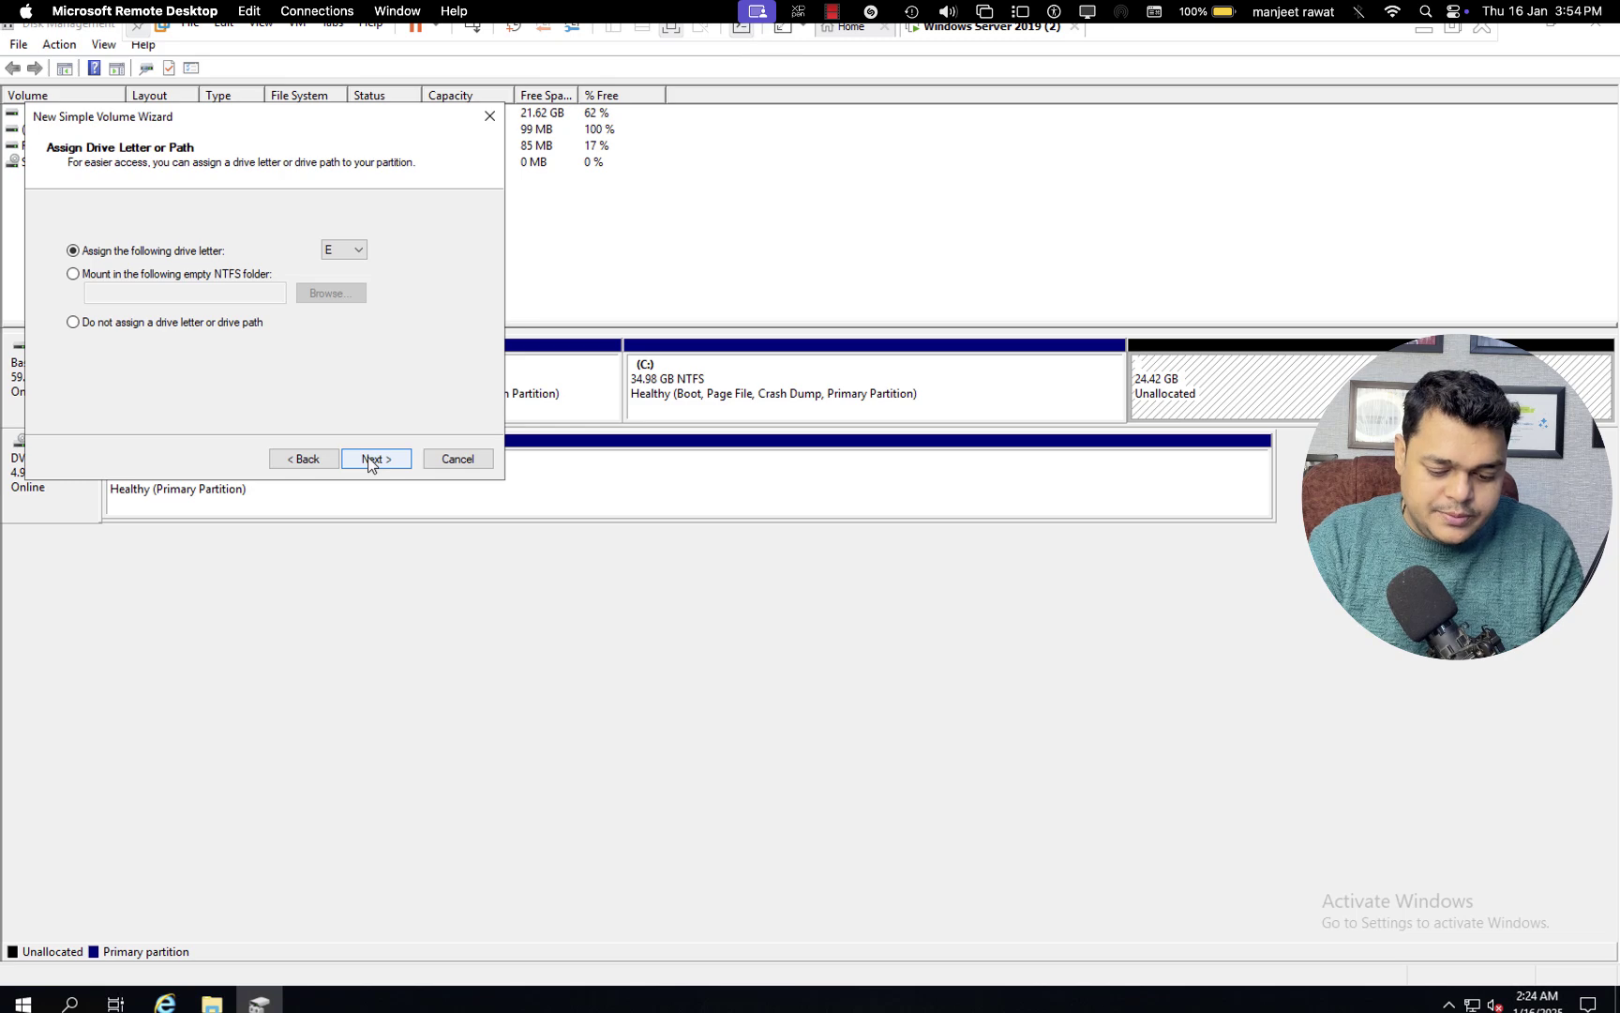
left_click(370, 459)
left_click_drag(361, 344, 239, 344)
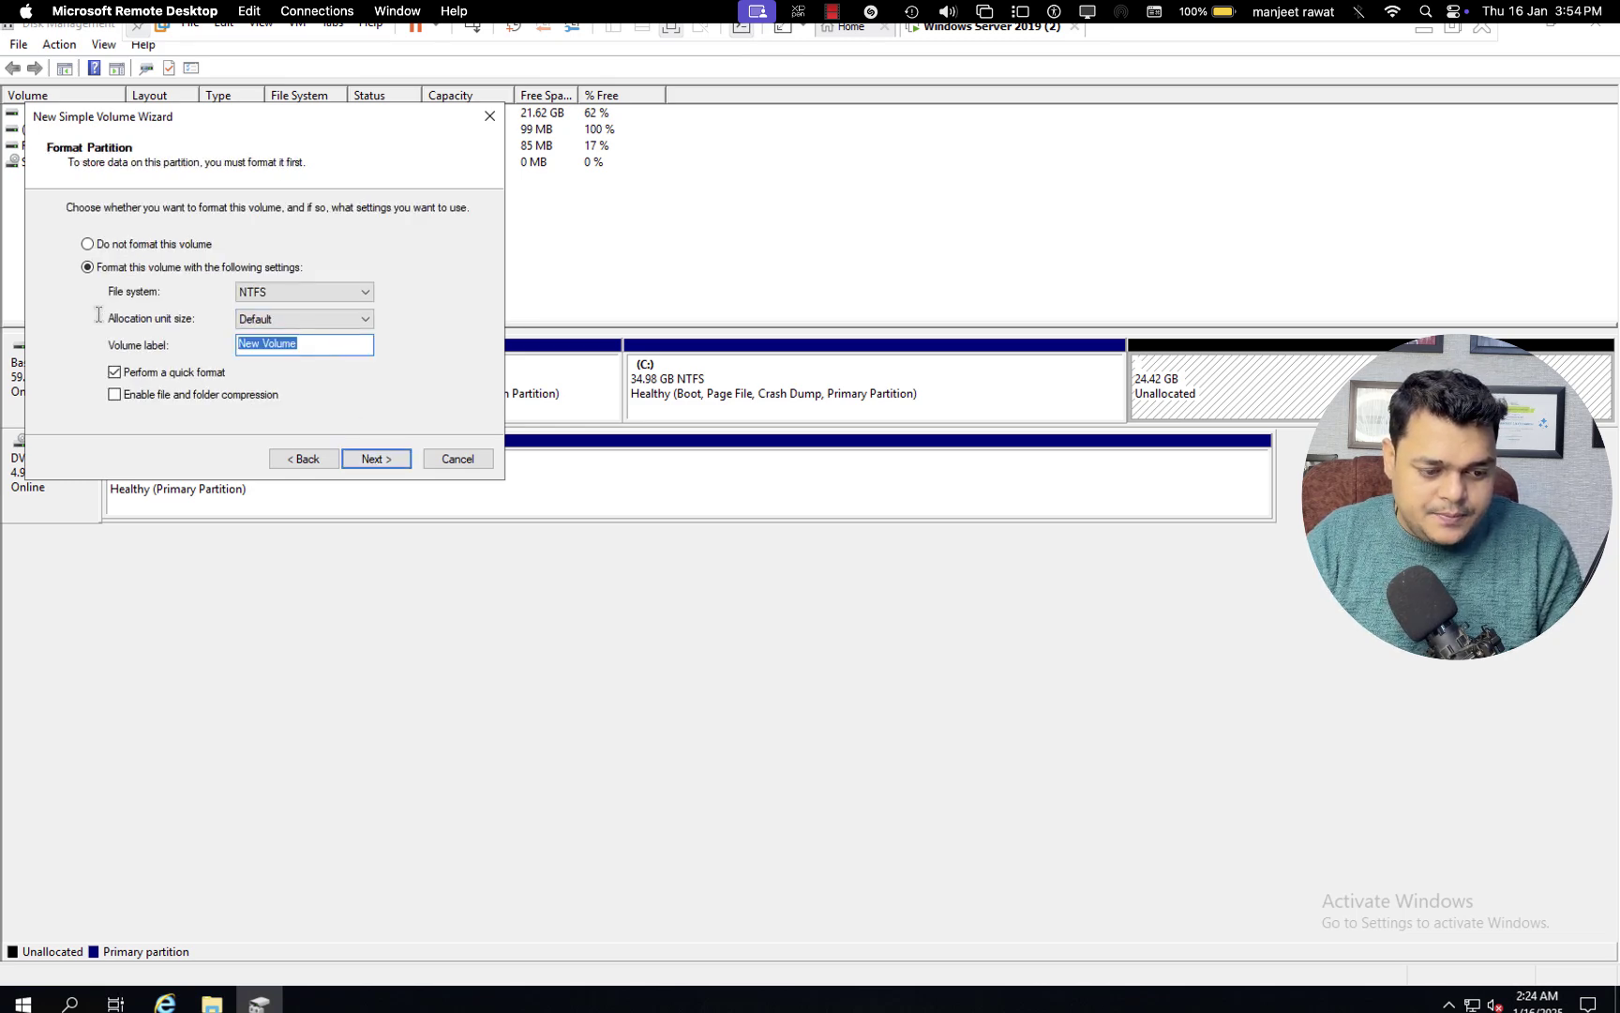
type("ba")
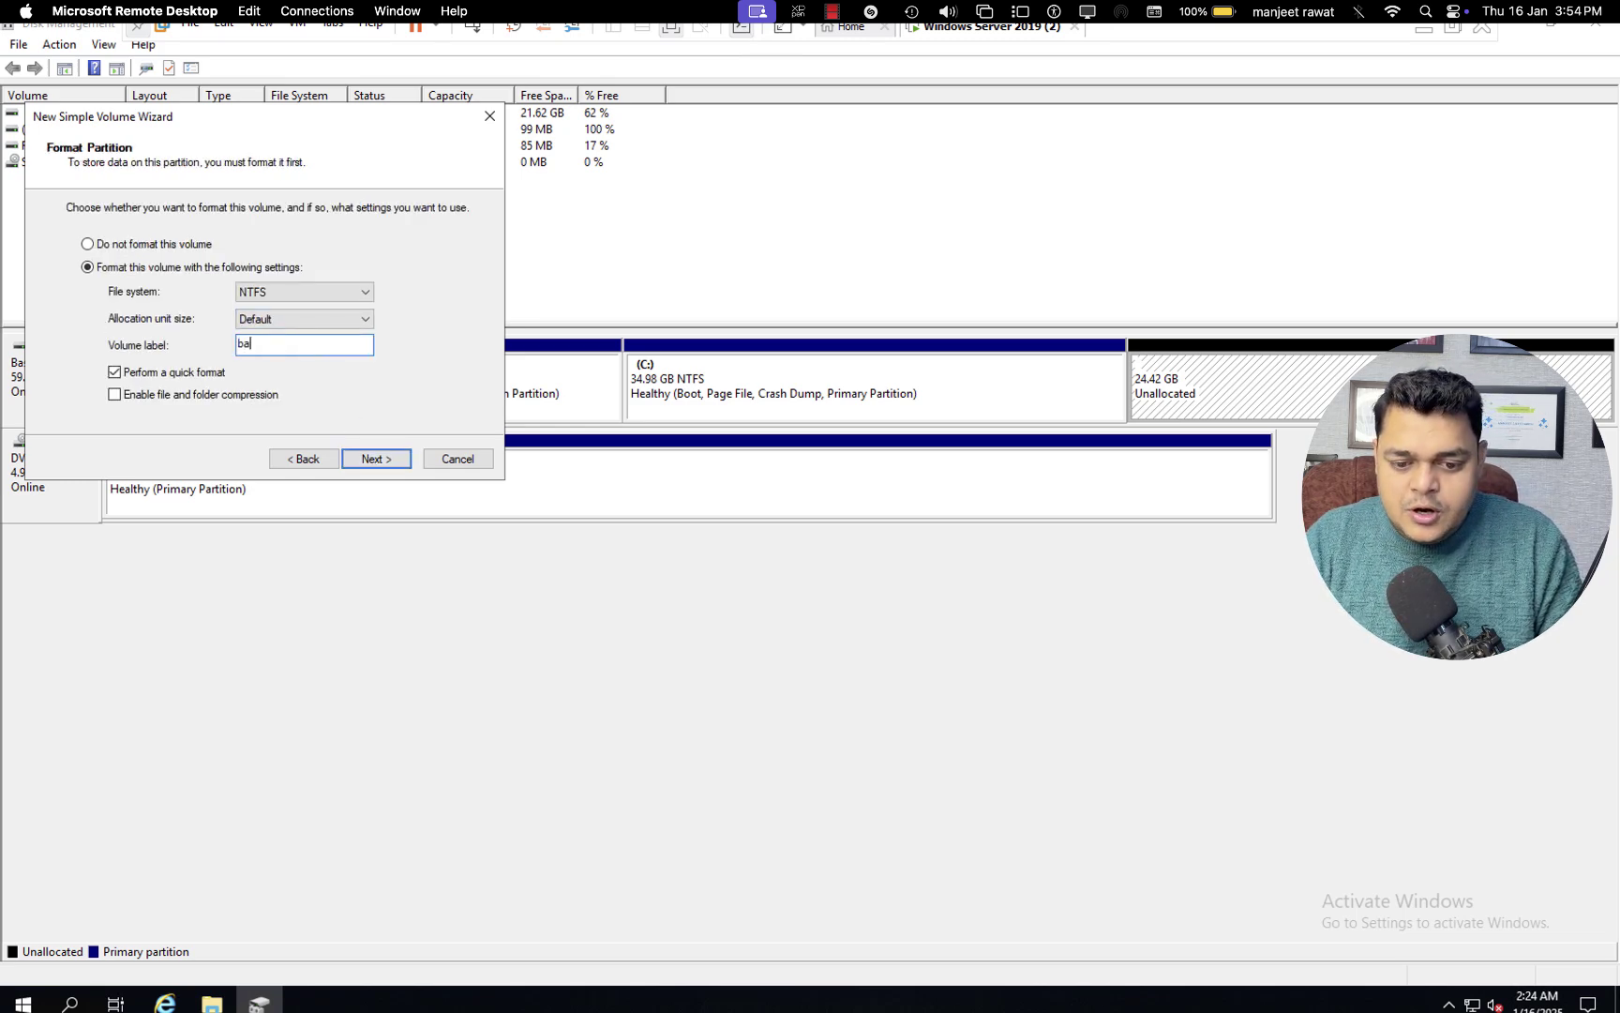
type("ckup")
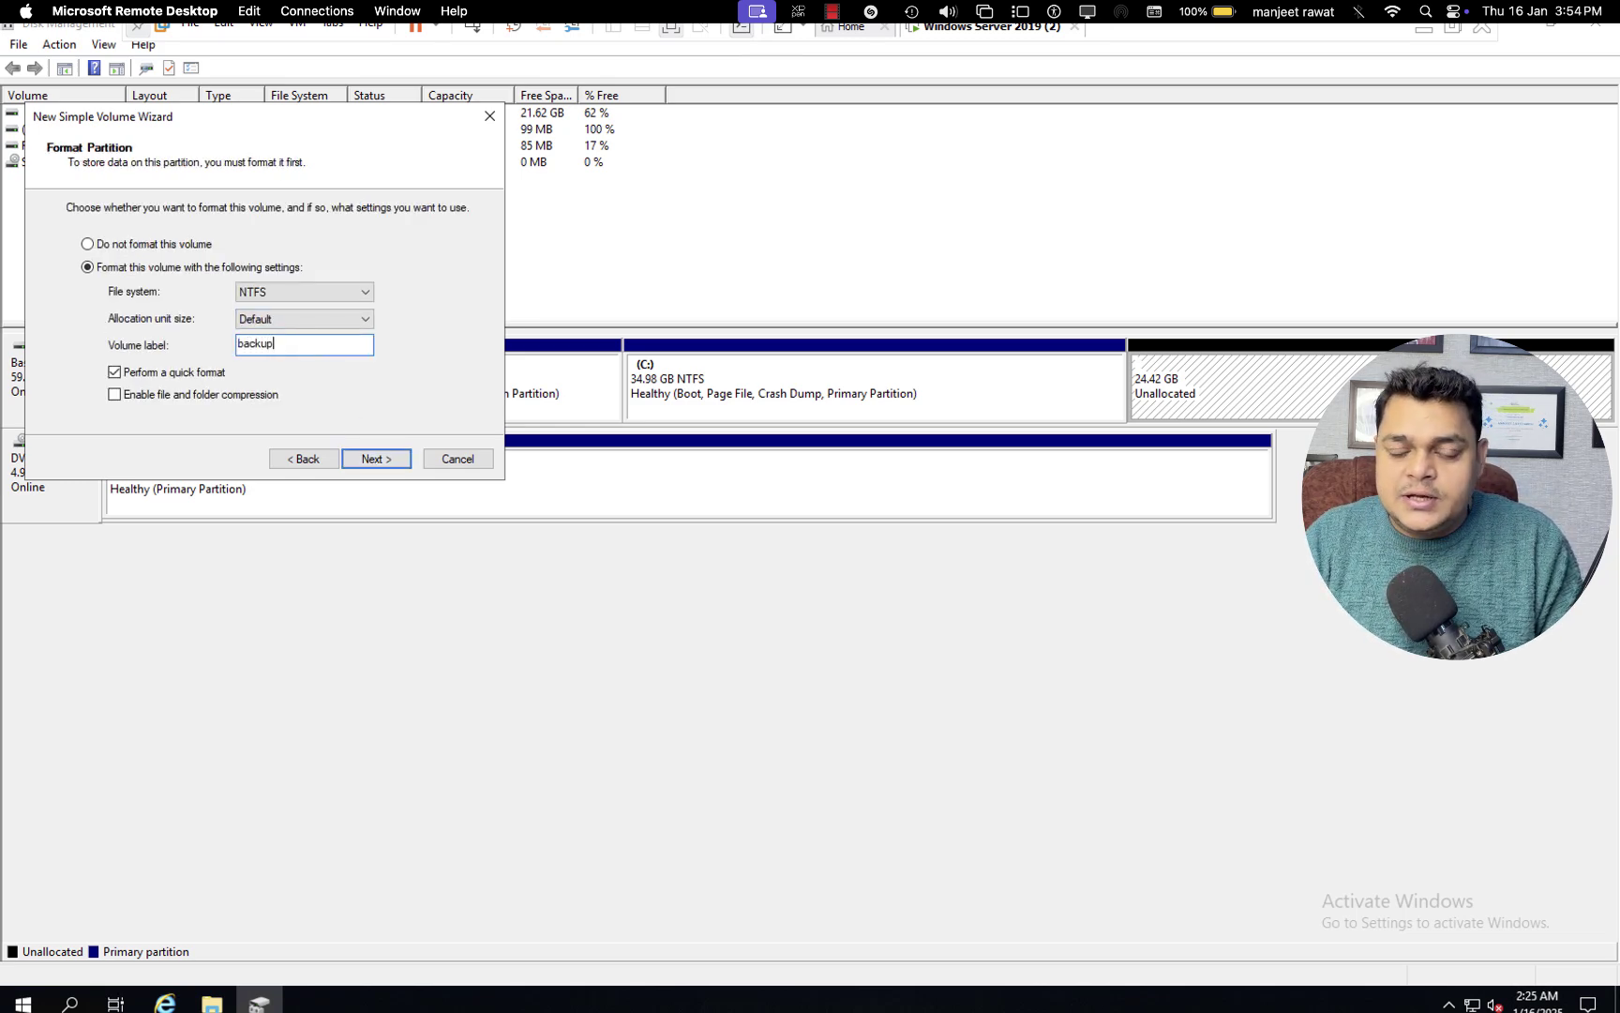
left_click(376, 459)
left_click(378, 463)
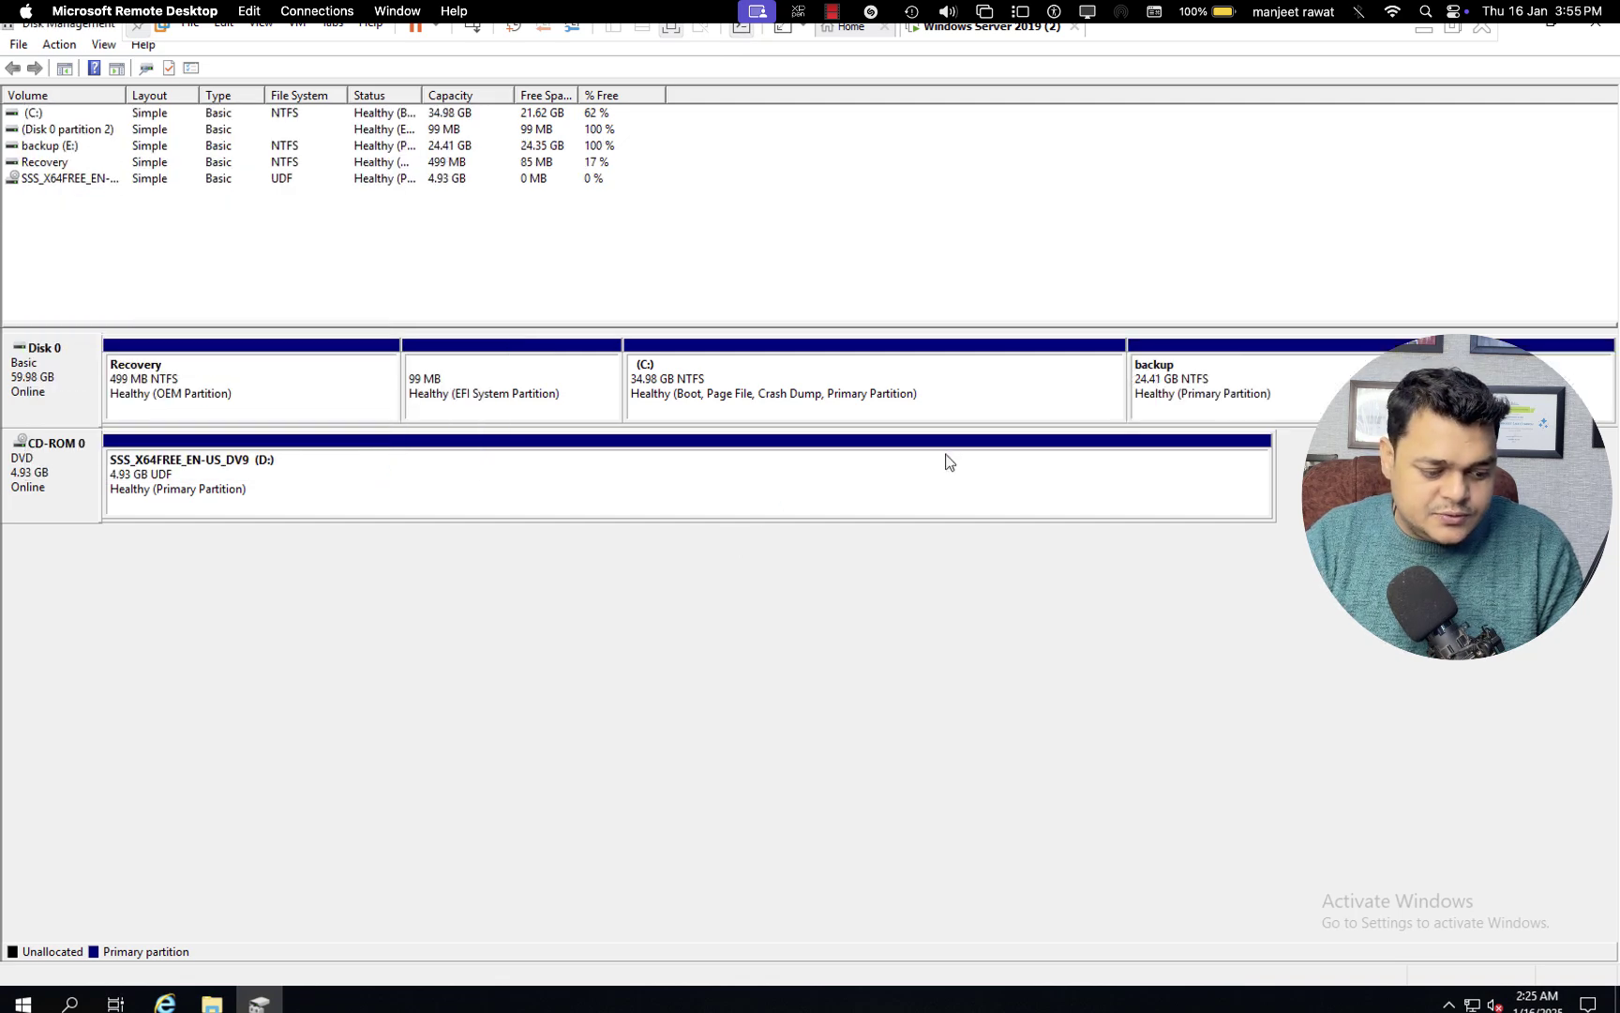
Step: Close Disk Management, open Server Manager and start the Add Roles and Features wizard
left_click(1600, 31)
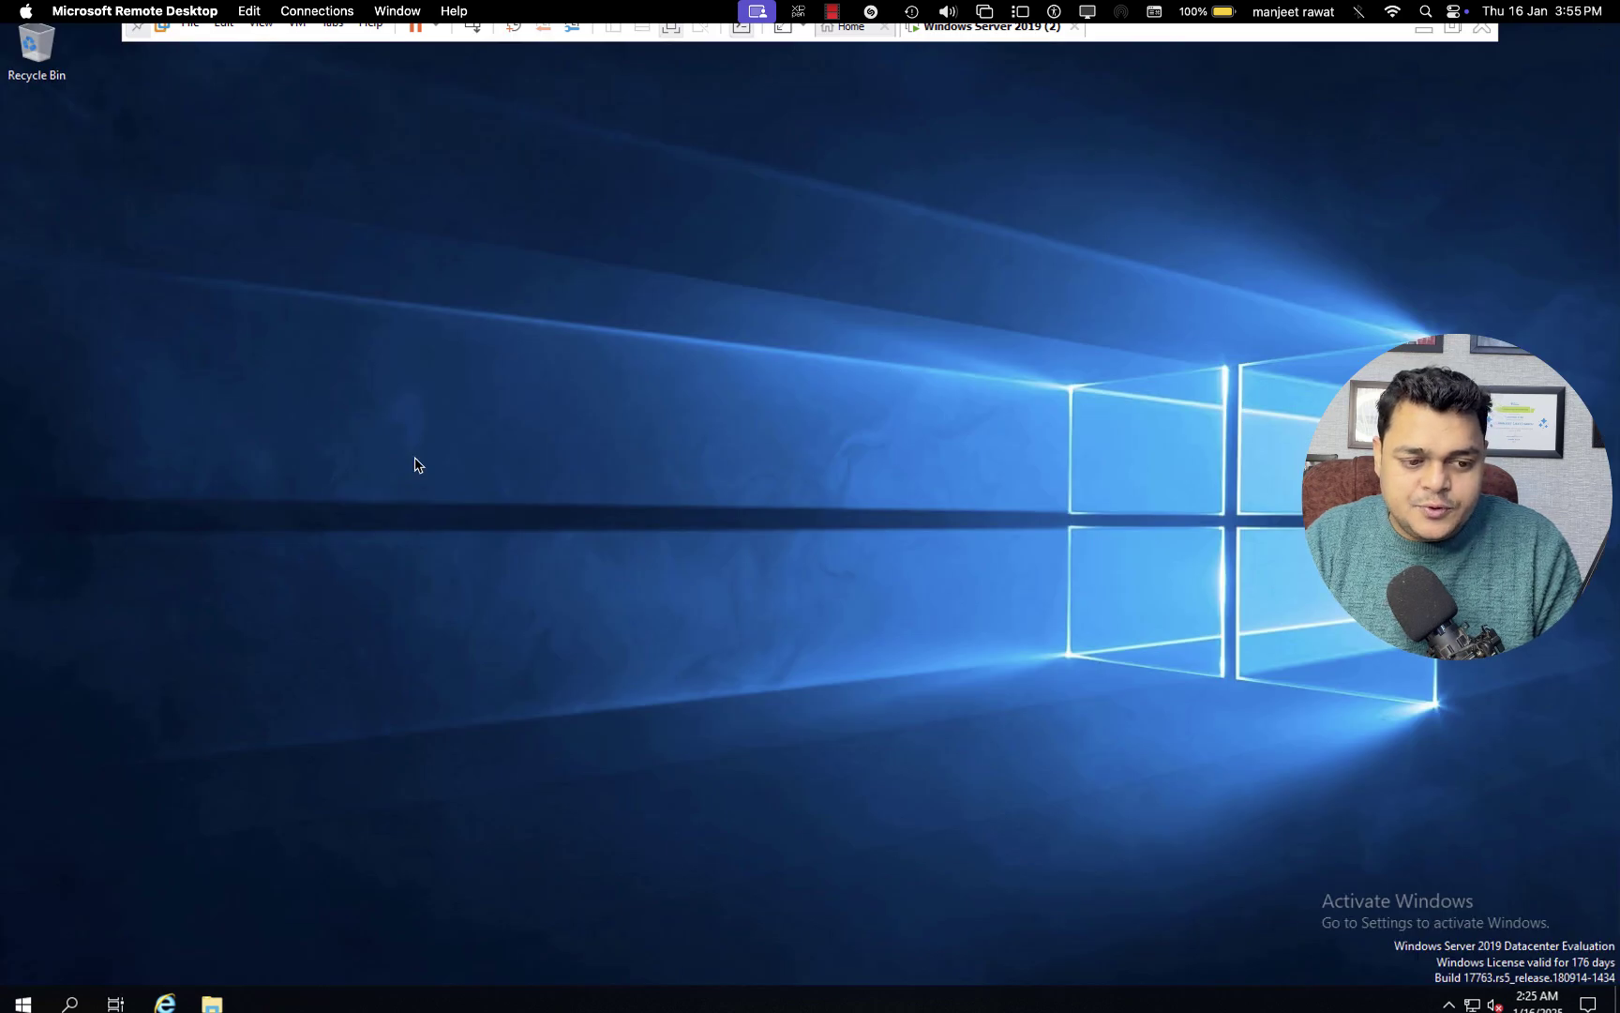
left_click(23, 1002)
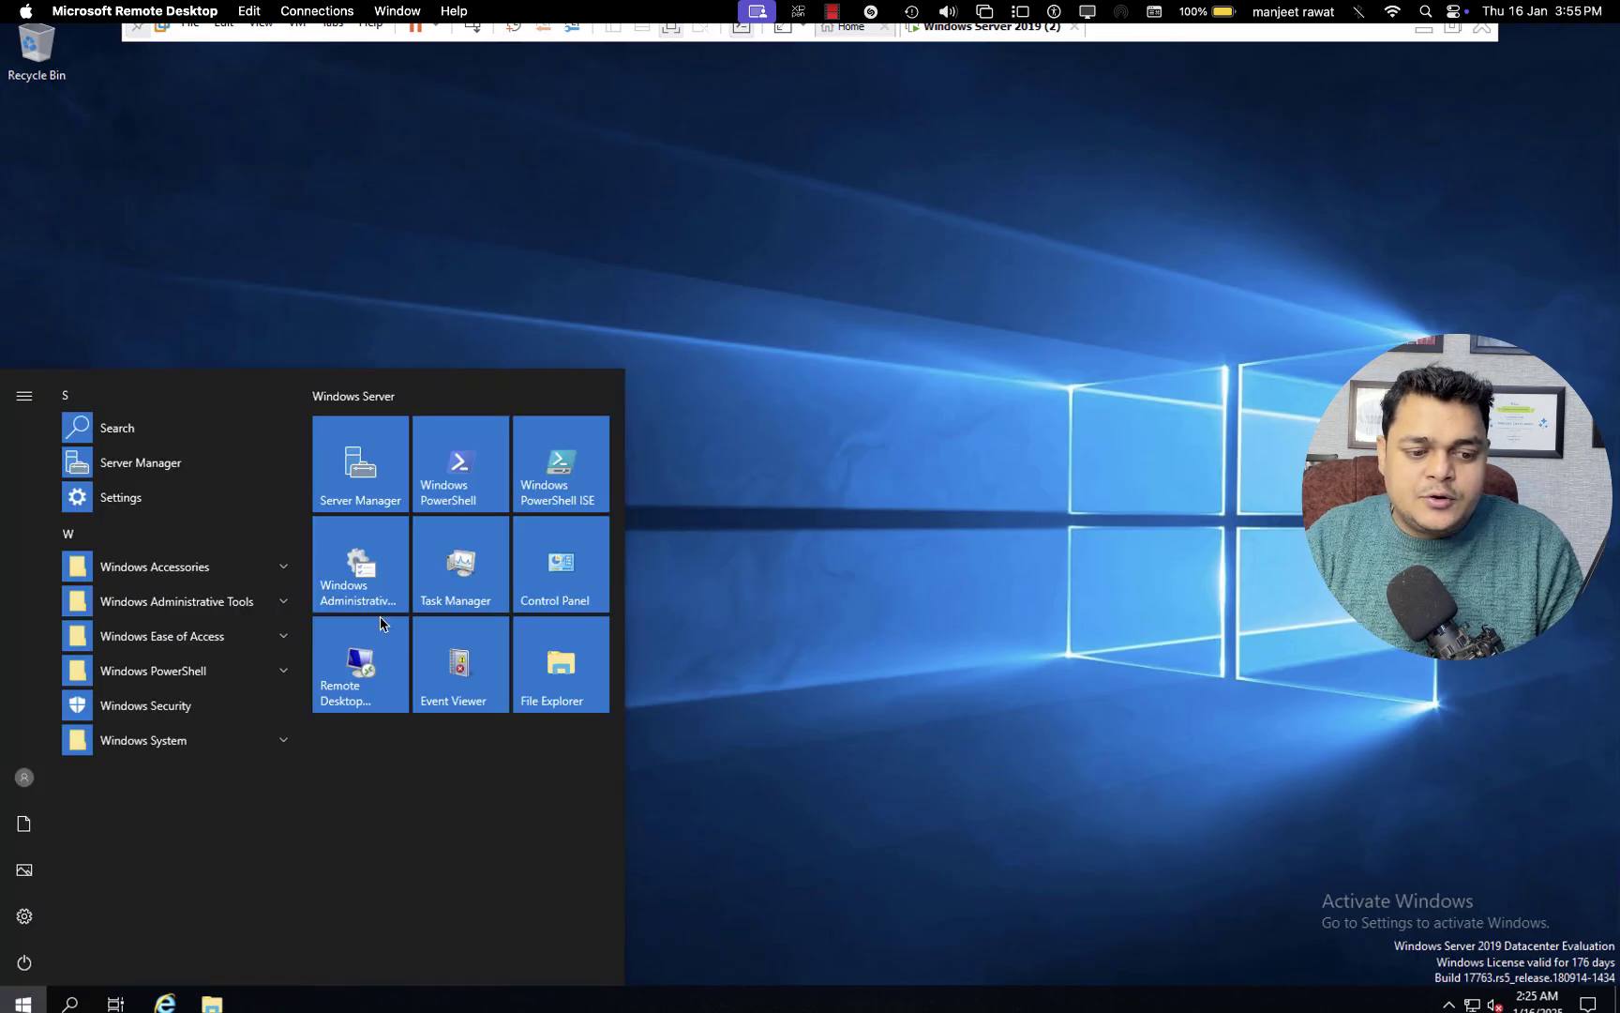
left_click(360, 468)
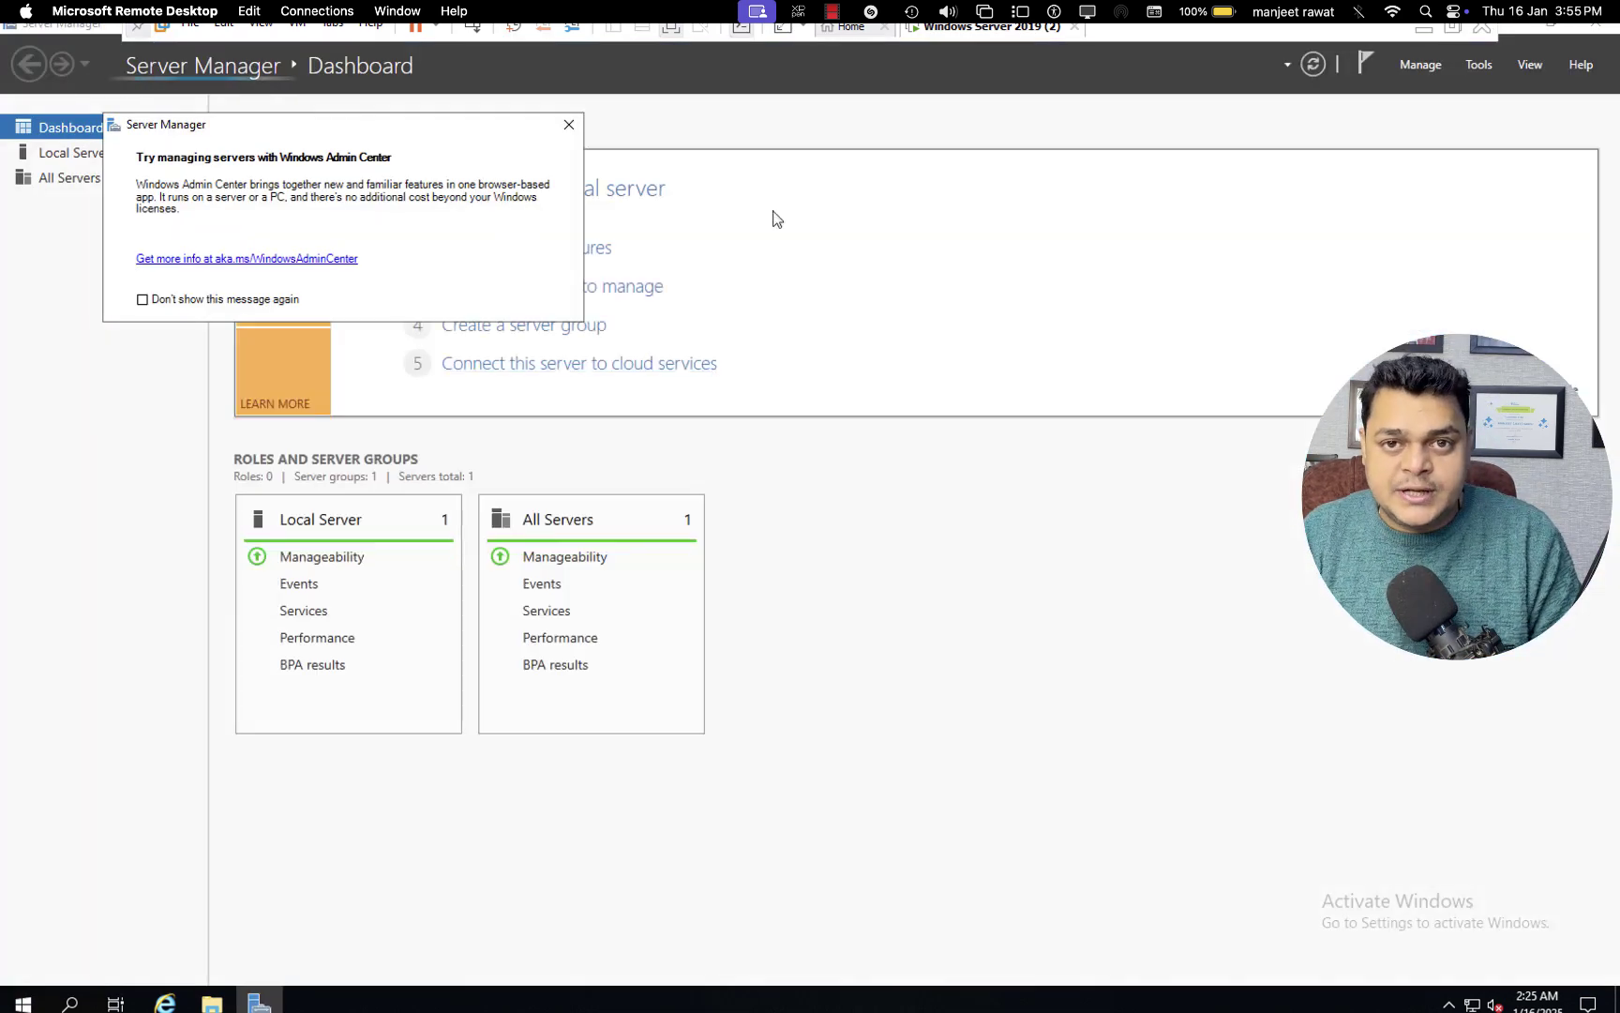
left_click(569, 126)
left_click(567, 253)
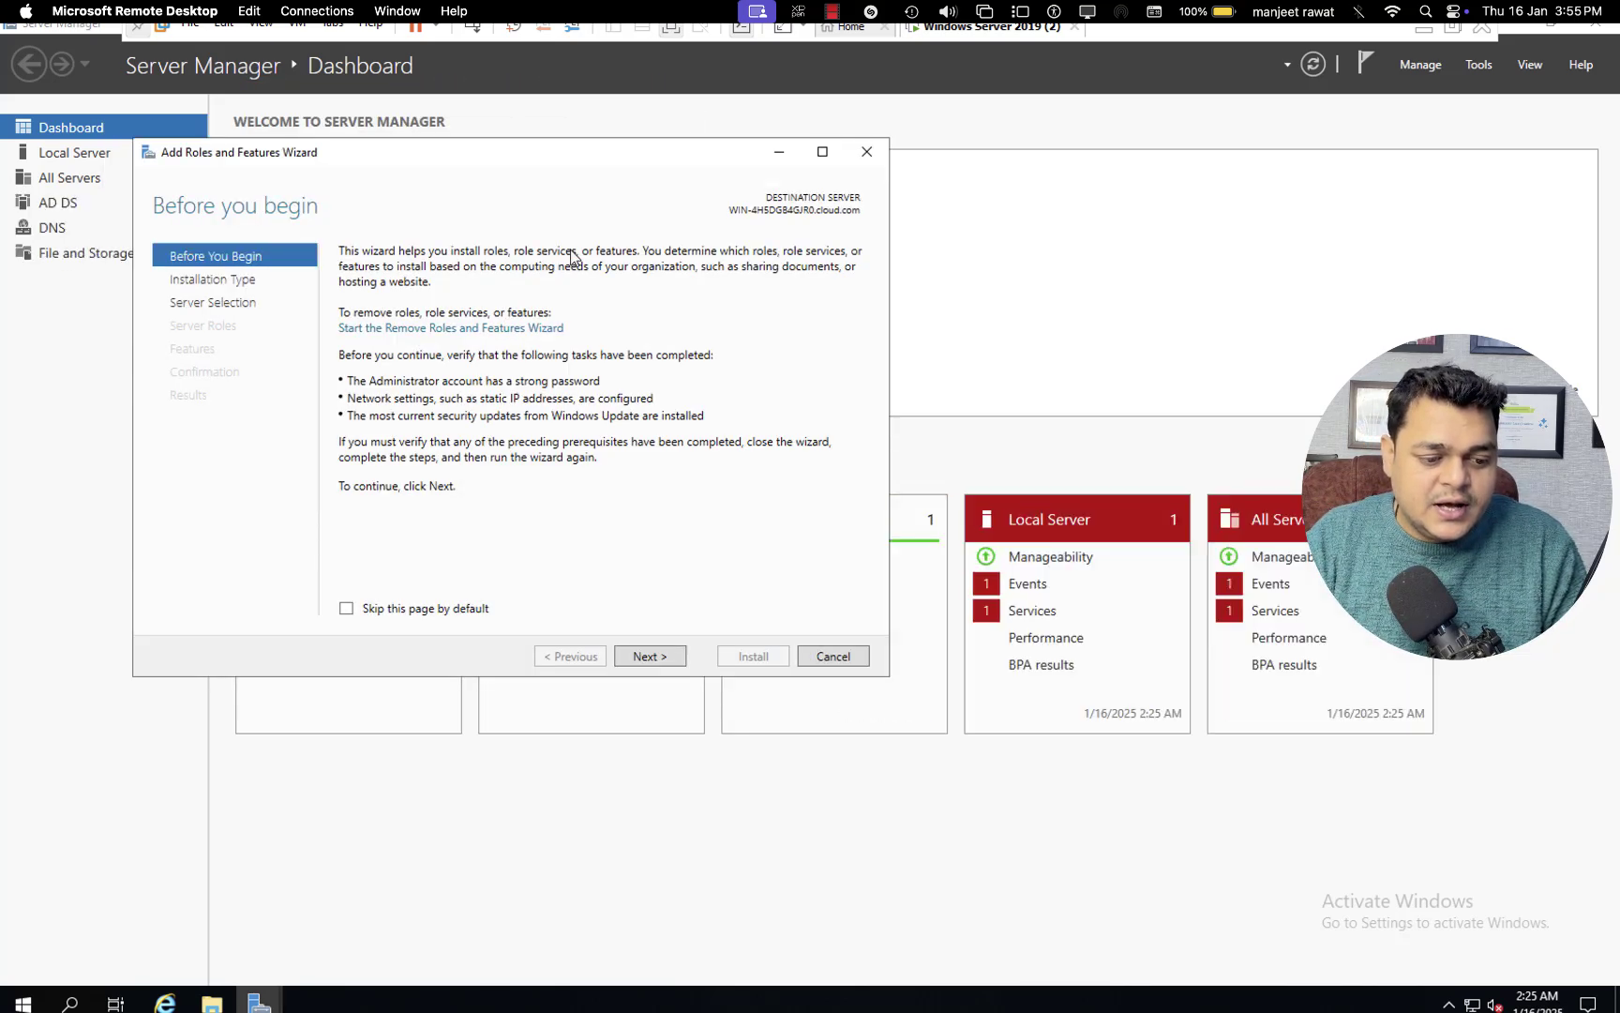
Step: Install the Windows Server Backup feature on this server with a role-based installation, then close the wizard
left_click(662, 658)
left_click(663, 658)
left_click(662, 658)
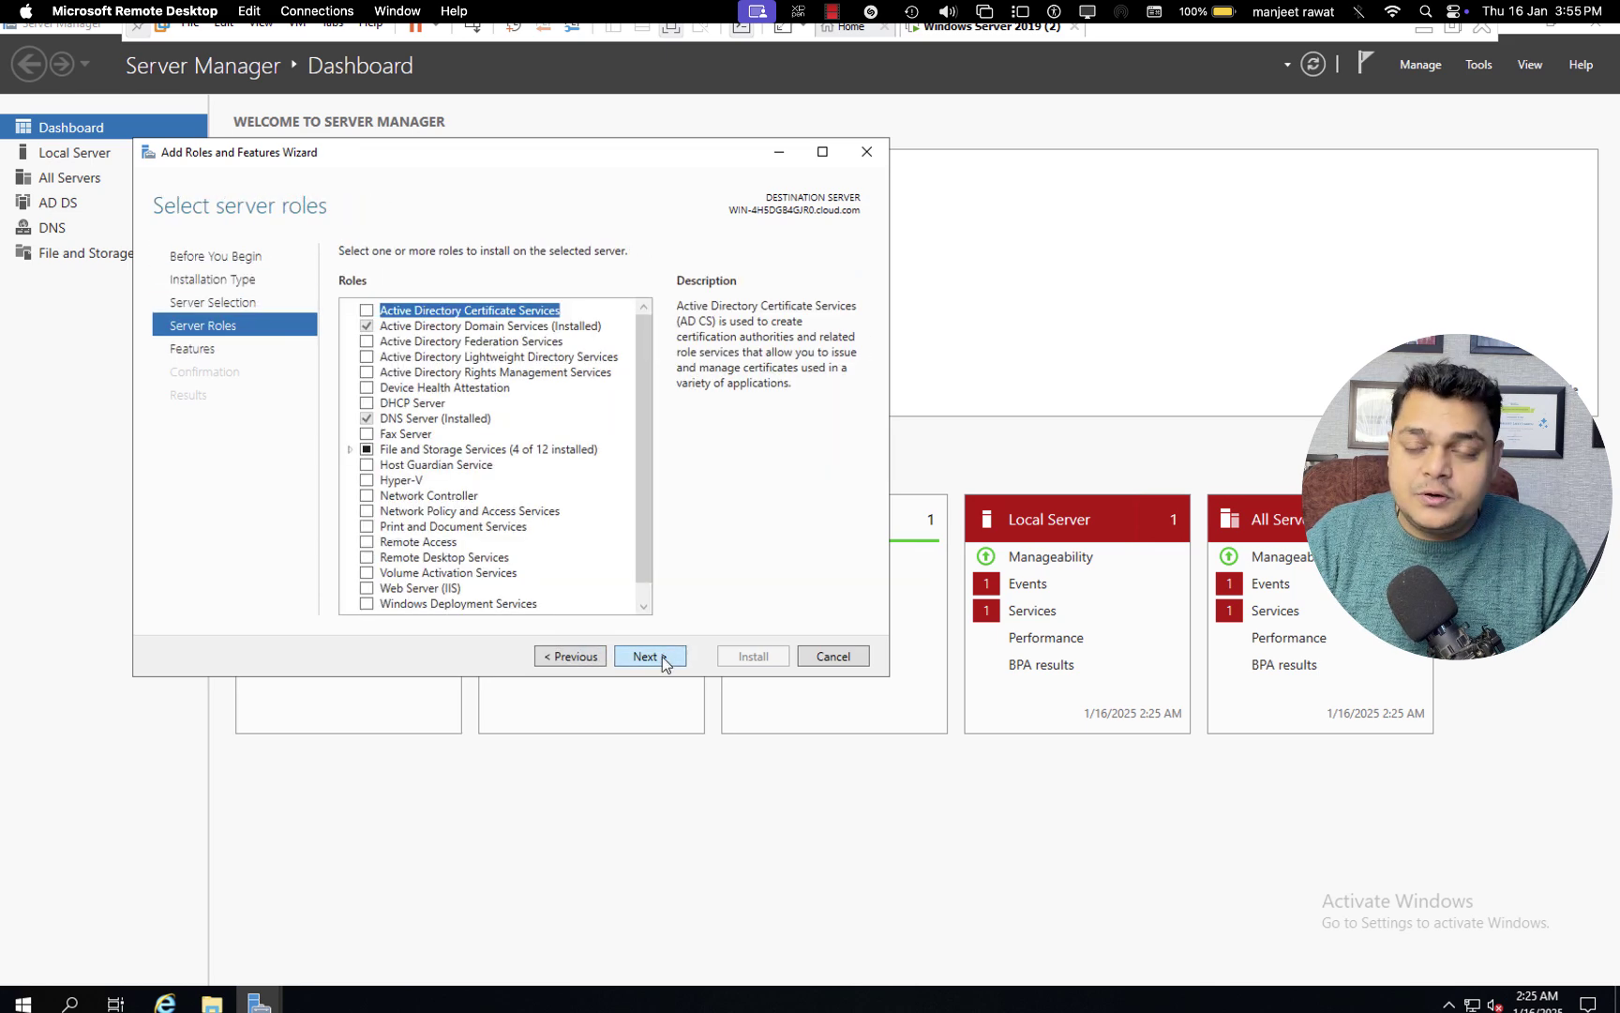
scroll(421, 473, "down", 1)
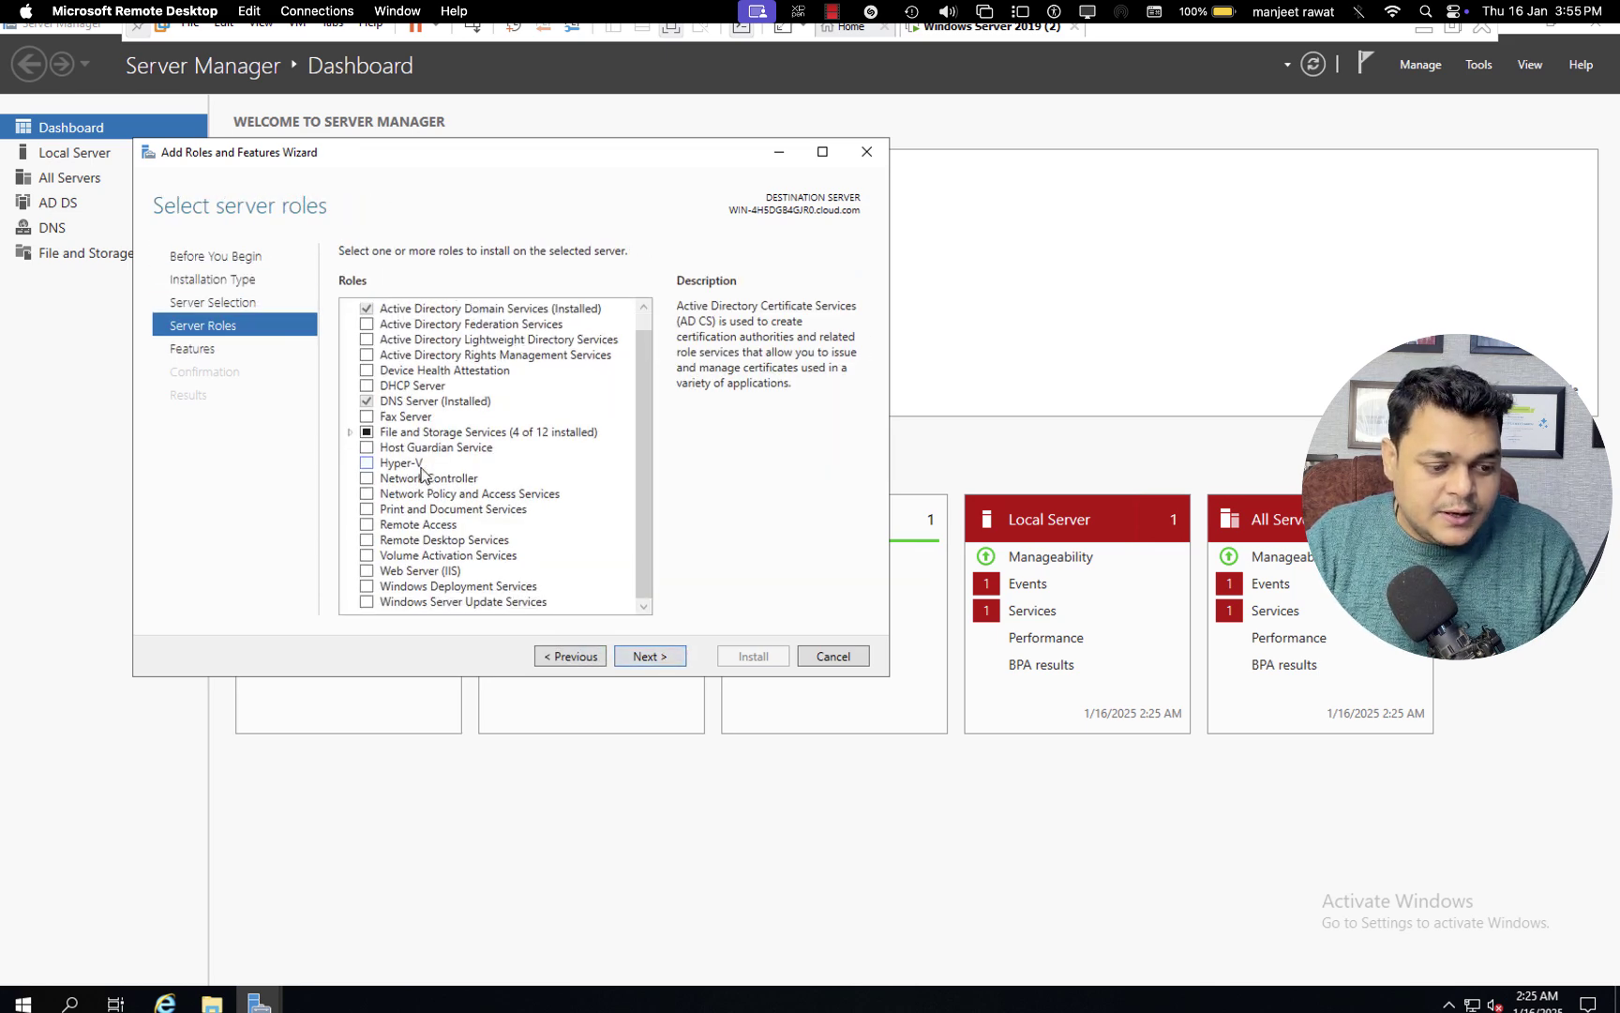
left_click(653, 661)
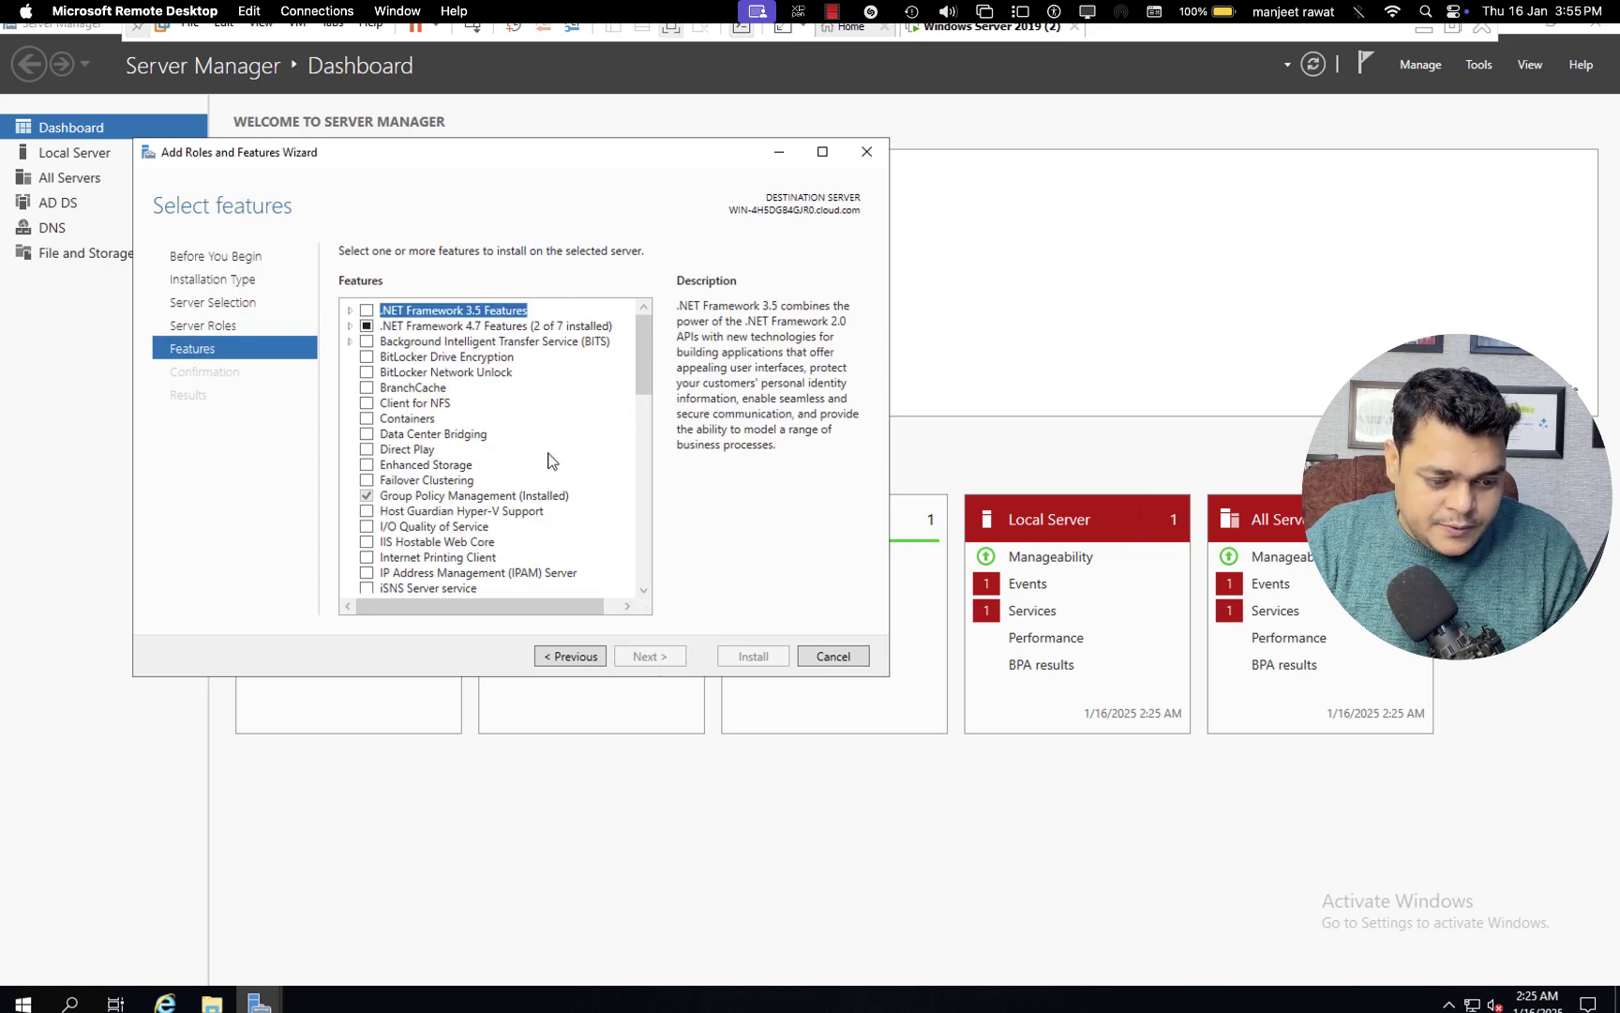
scroll(550, 459, "down", 6)
scroll(550, 451, "down", 10)
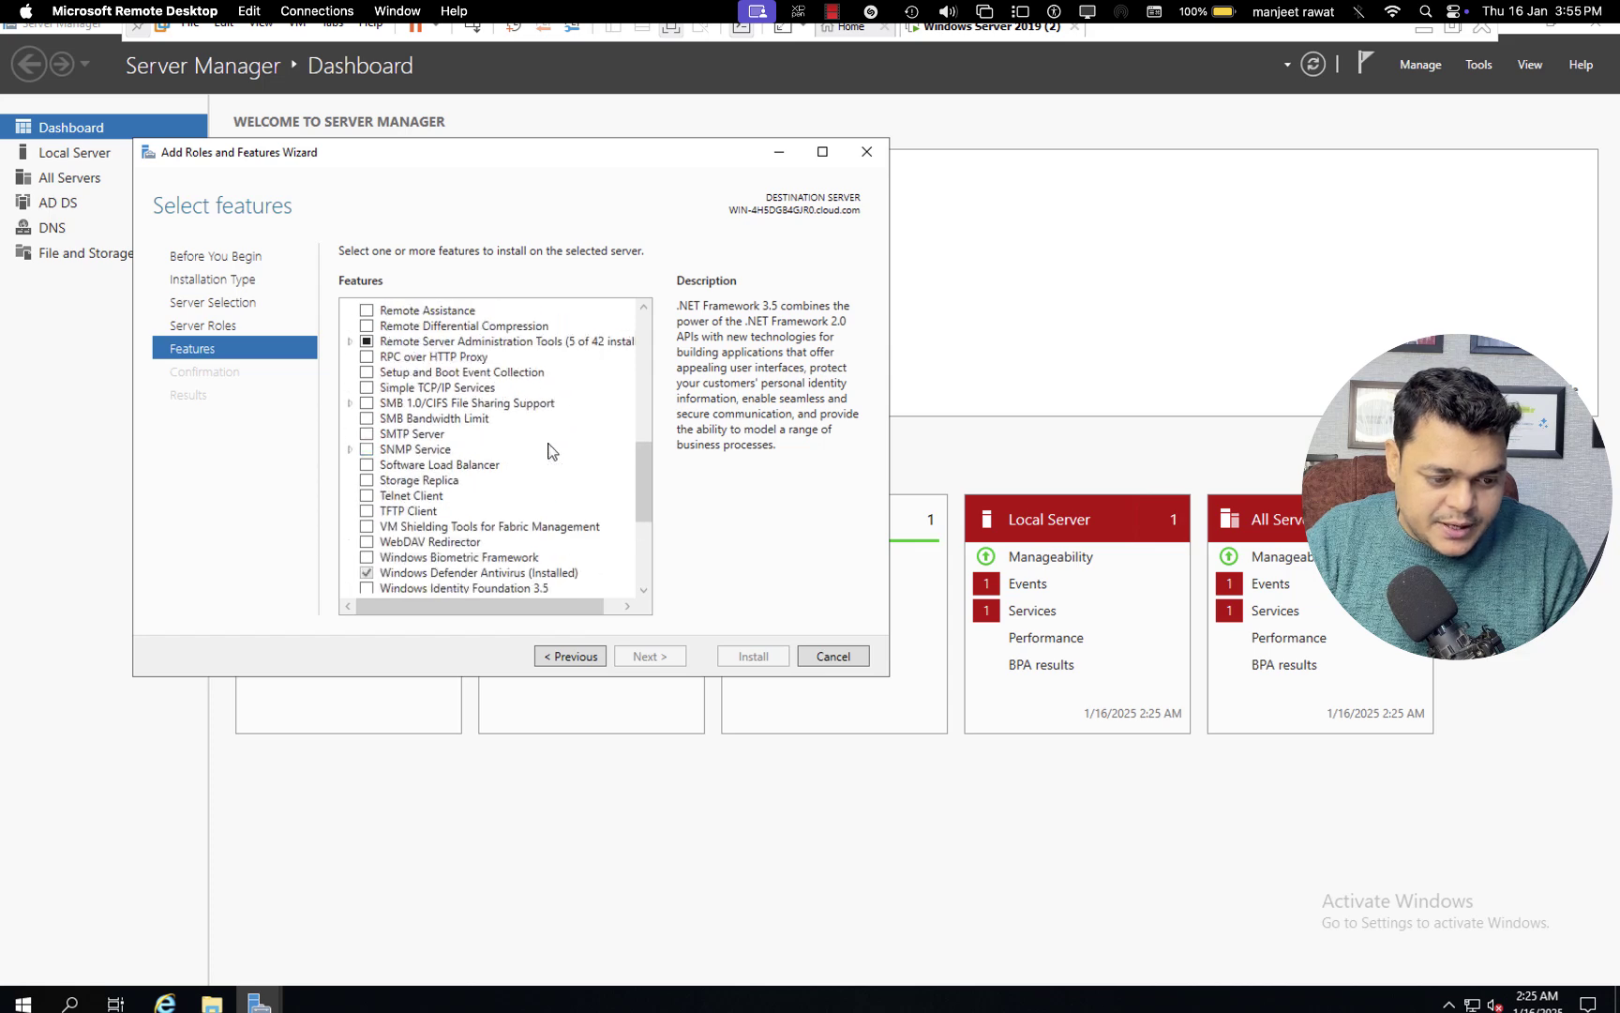
scroll(551, 451, "down", 2)
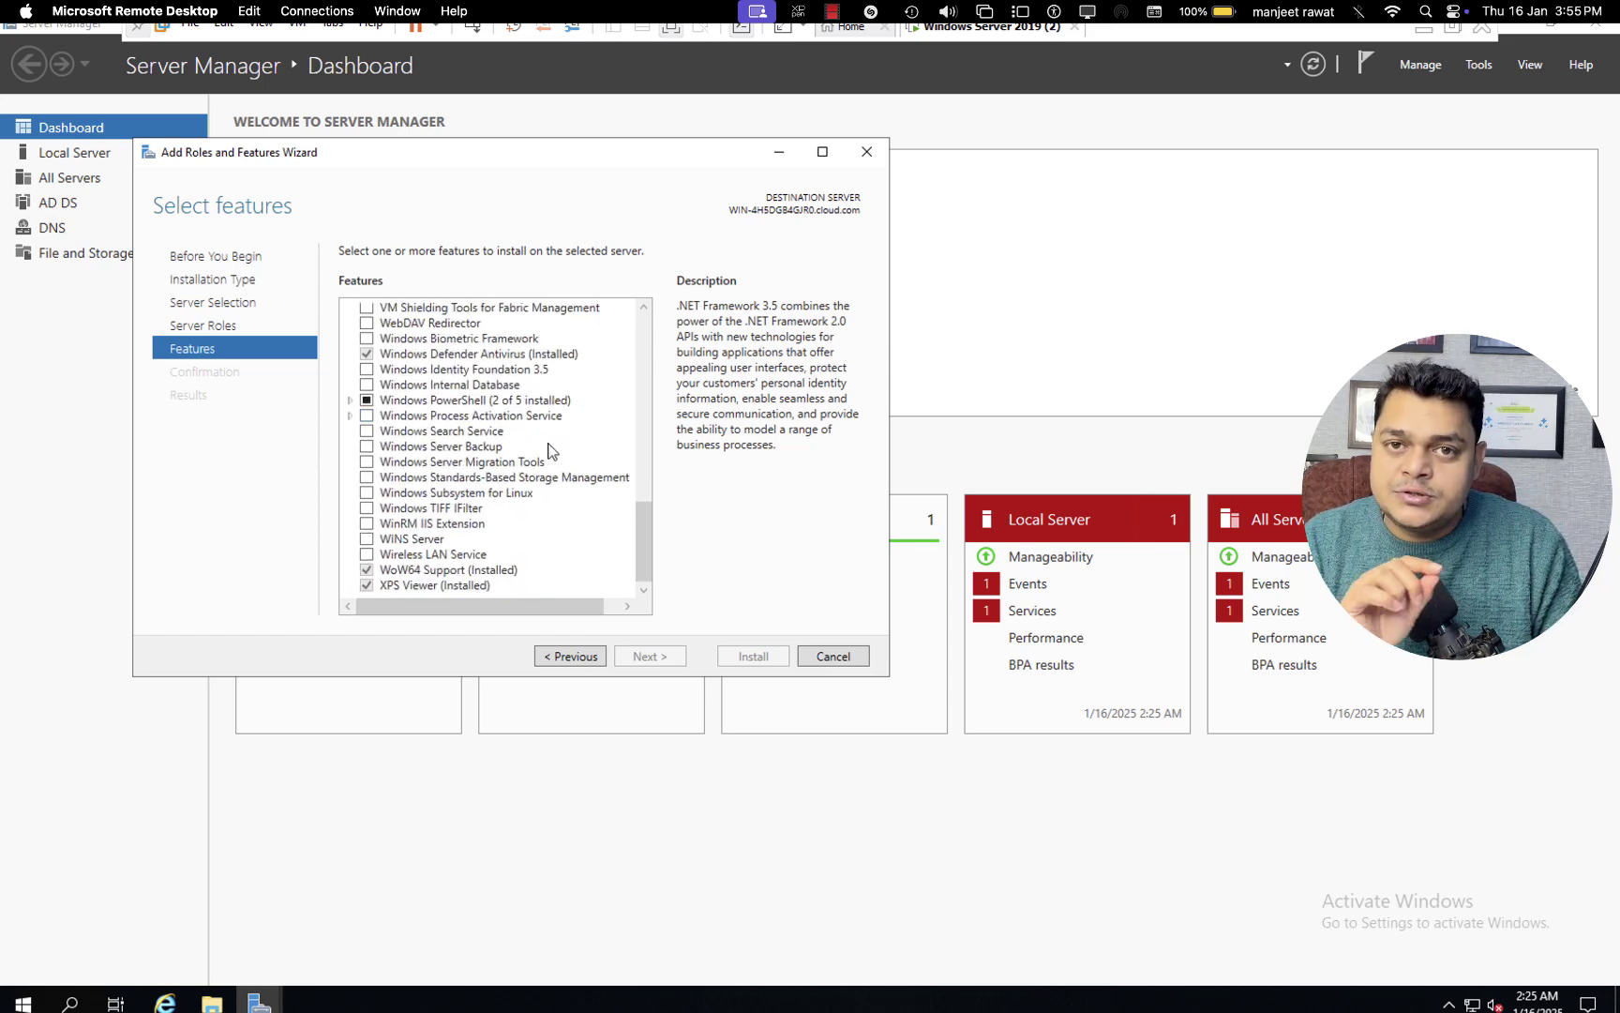
left_click(366, 447)
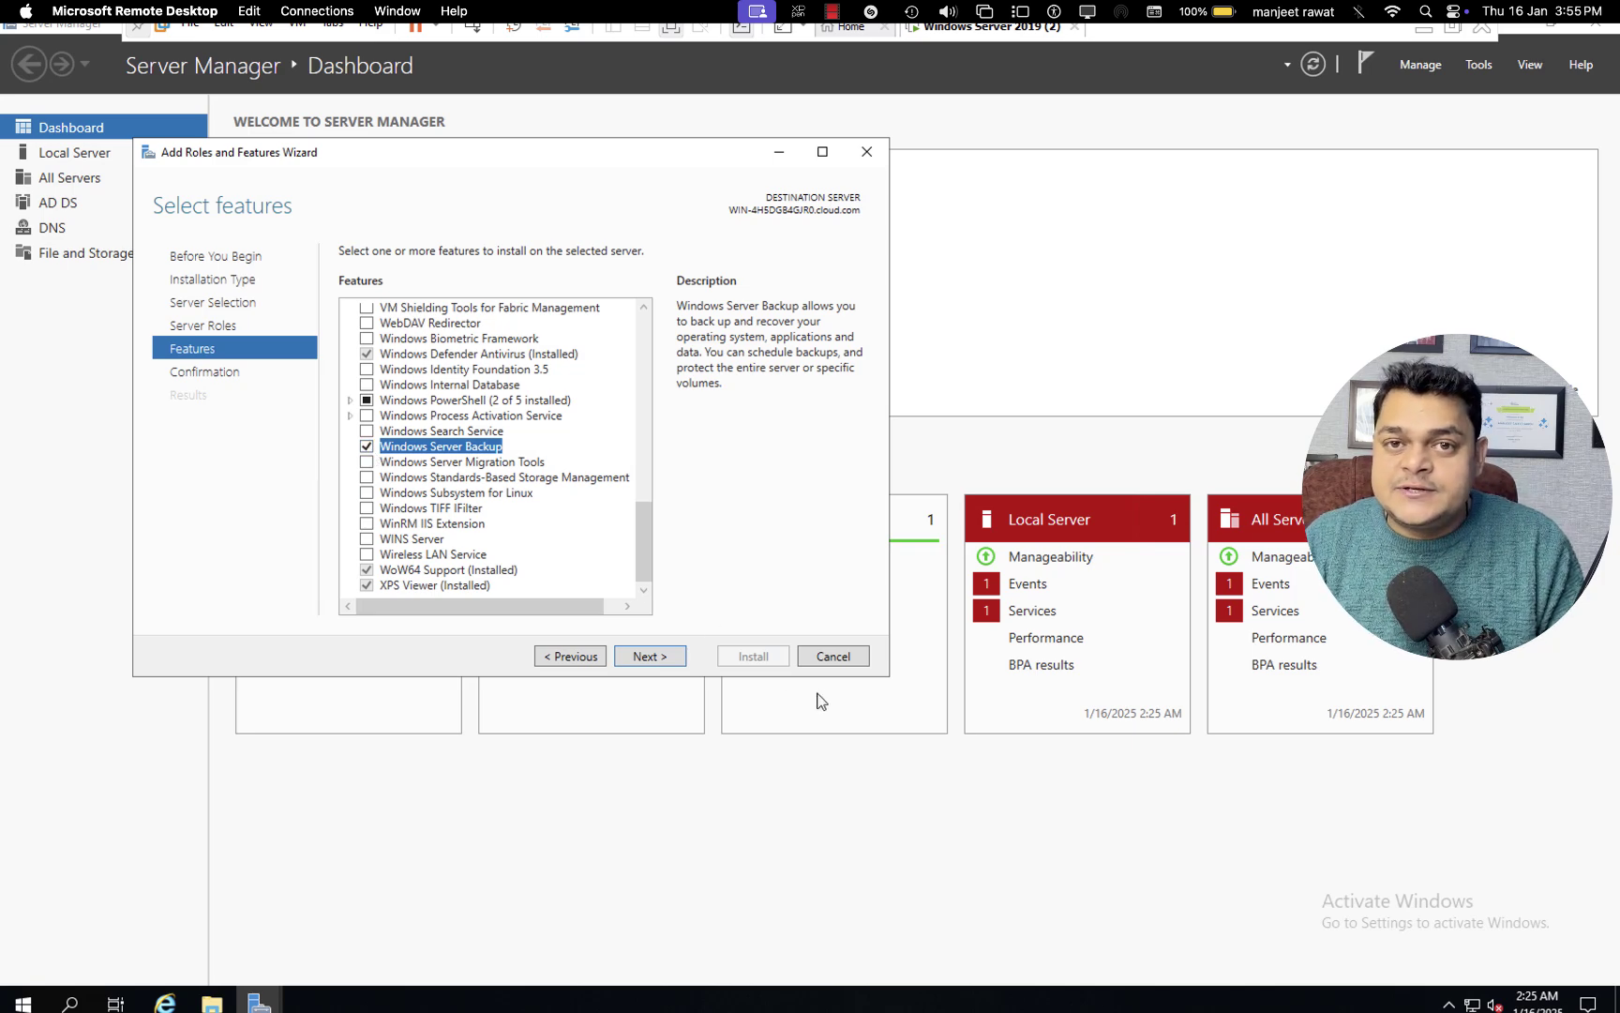
left_click(647, 658)
left_click(754, 657)
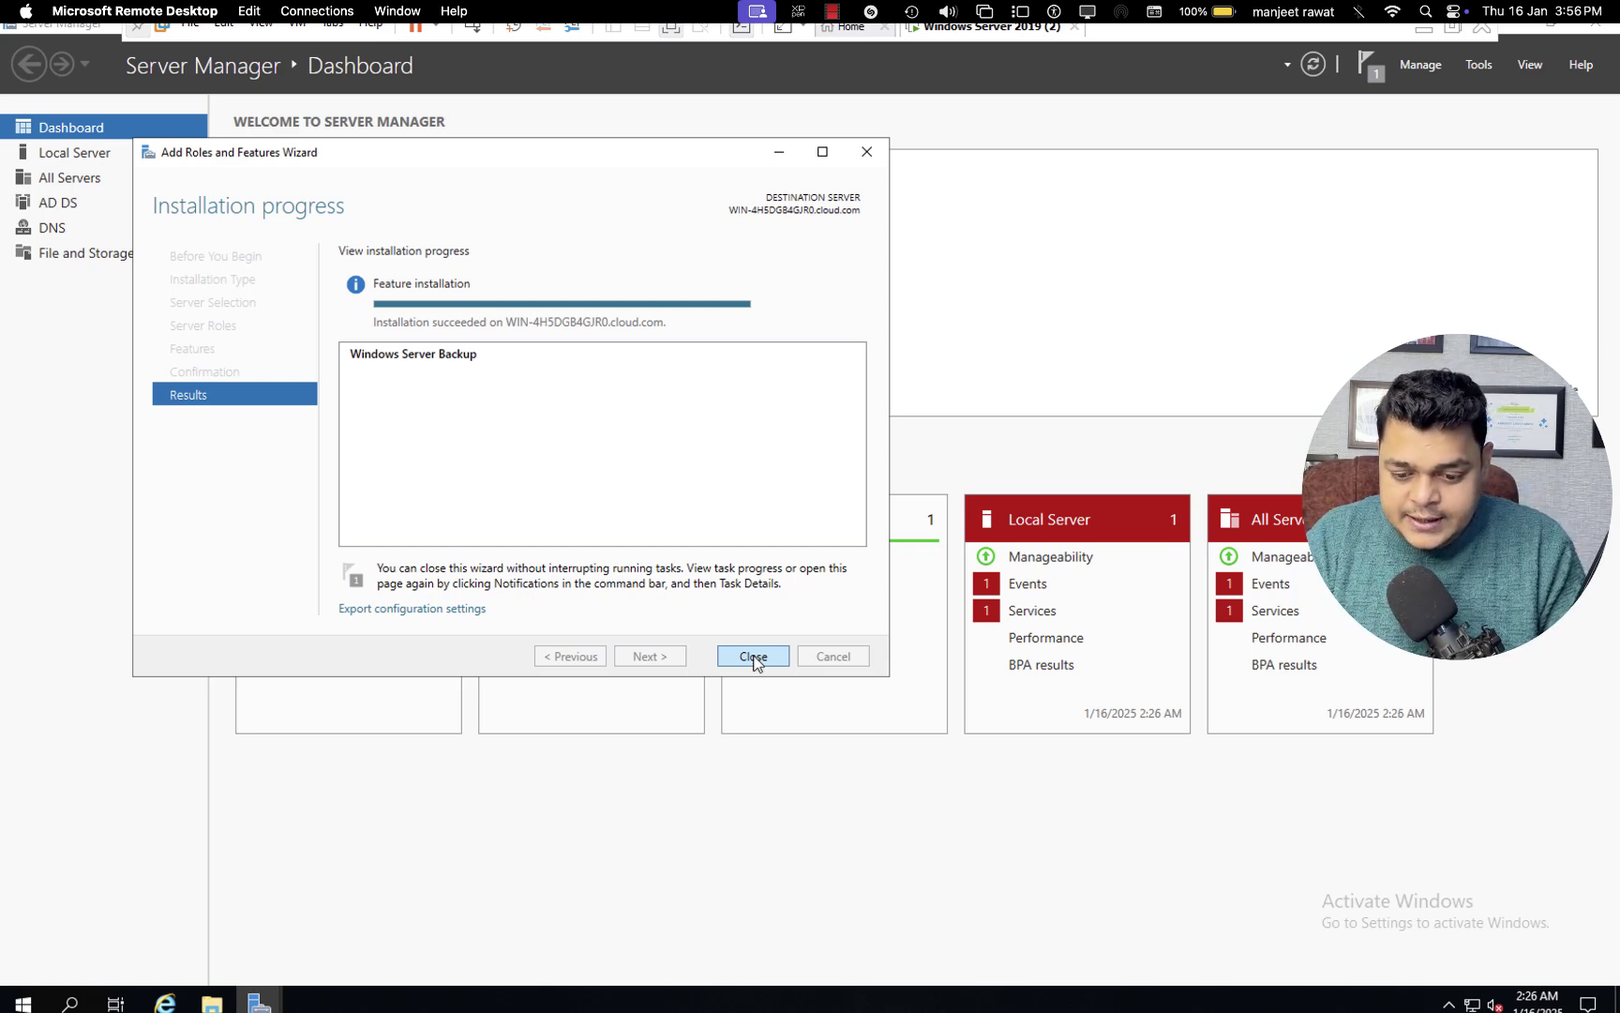
left_click(753, 656)
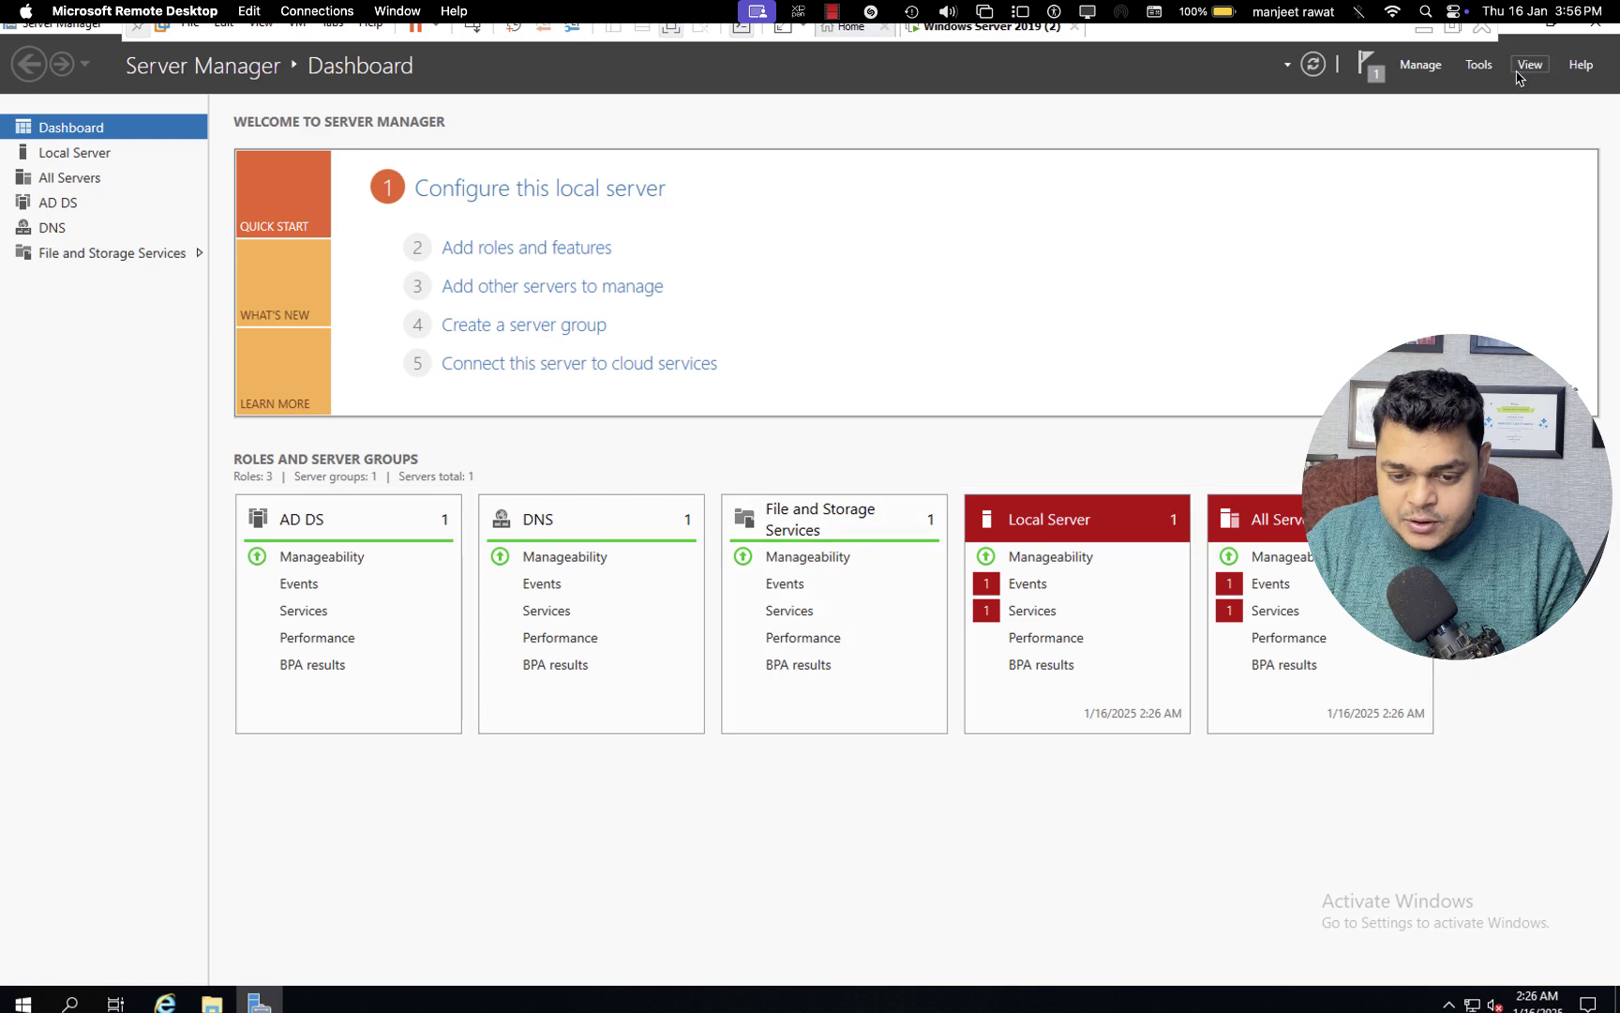
Step: Launch Windows Server Backup from Tools and start a Backup Once from Local Backup
left_click(1481, 67)
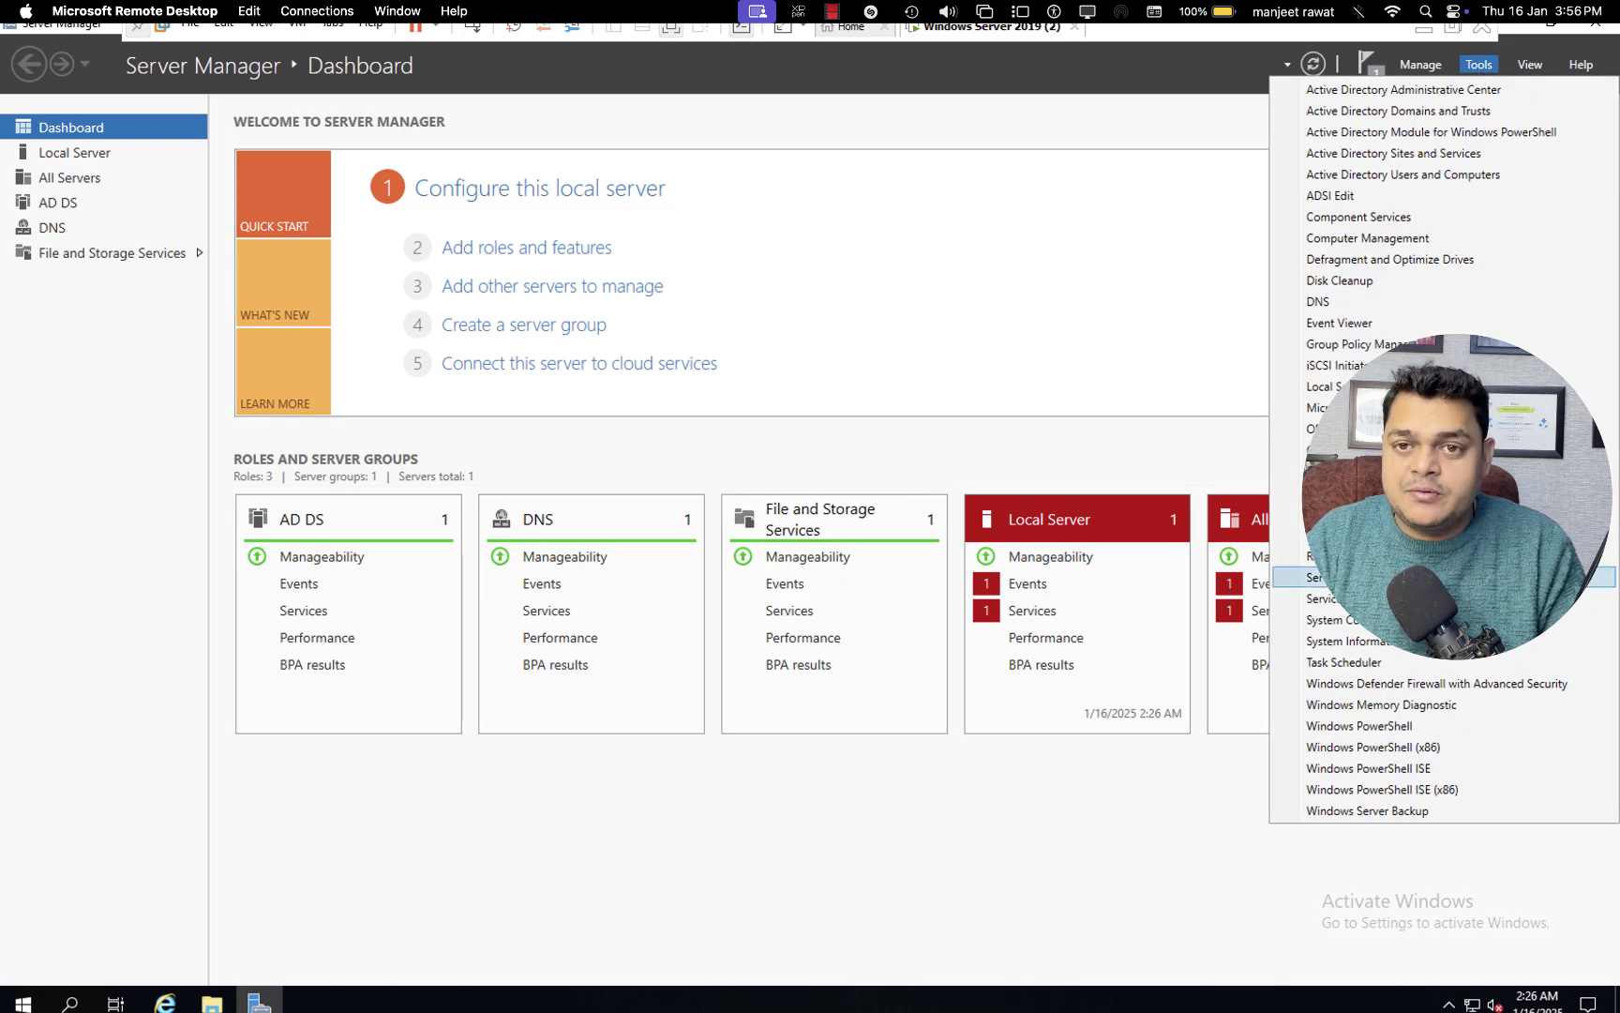
left_click(1389, 818)
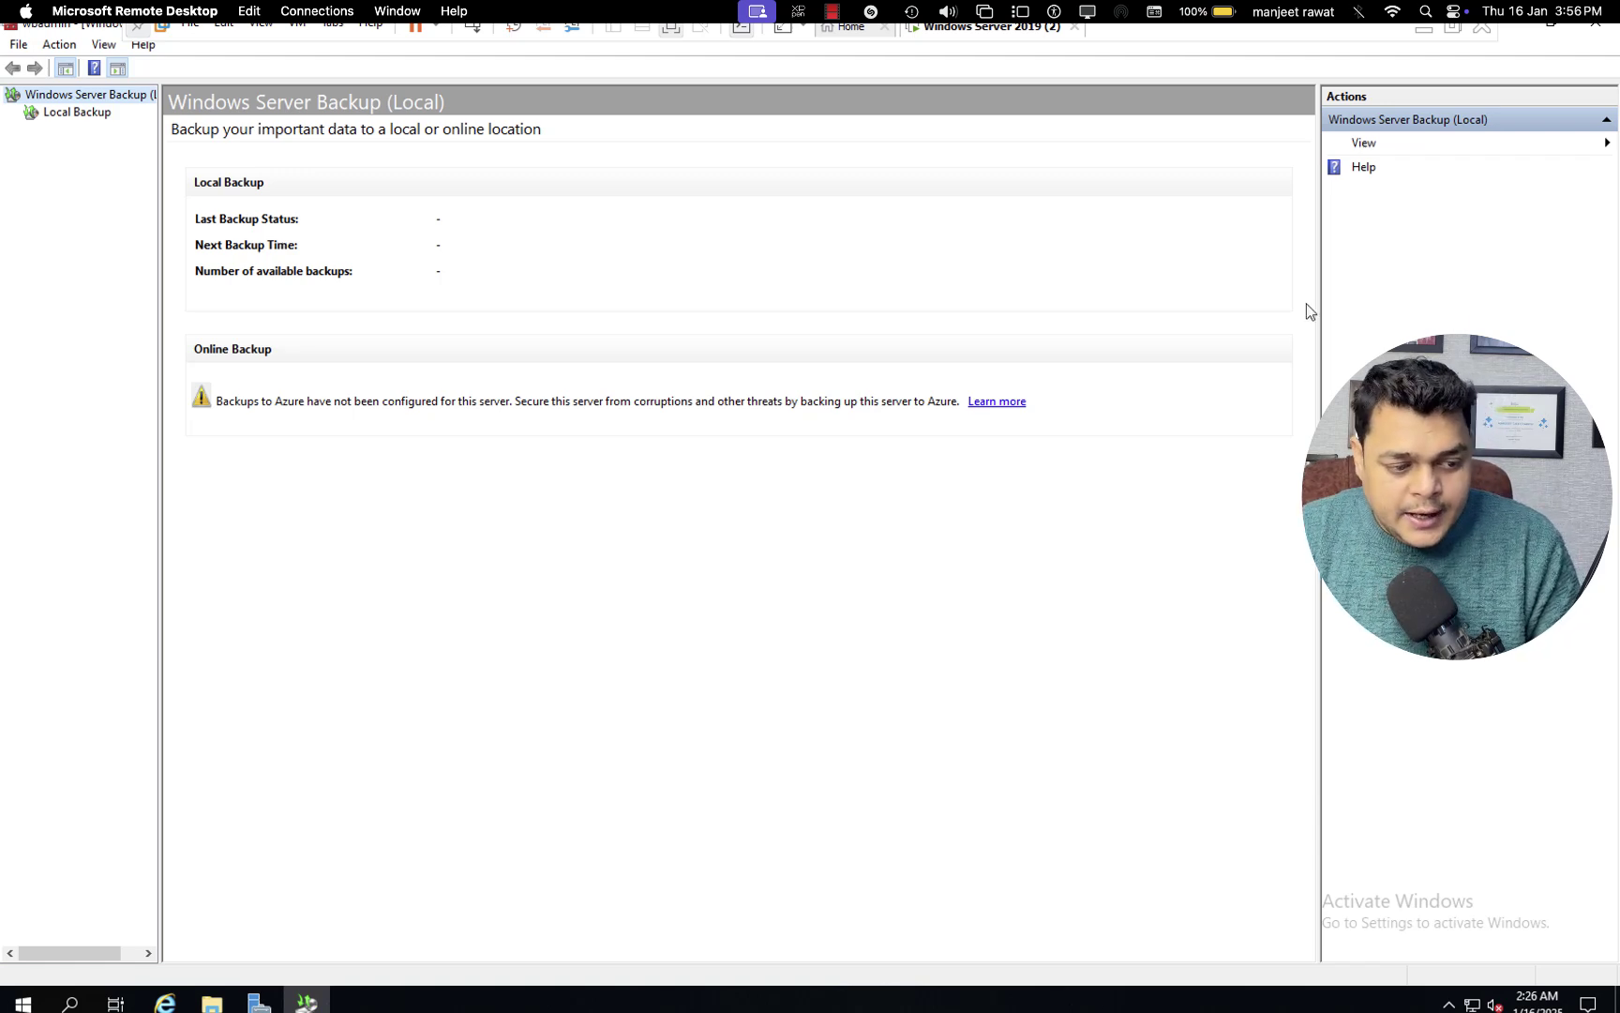
left_click(66, 116)
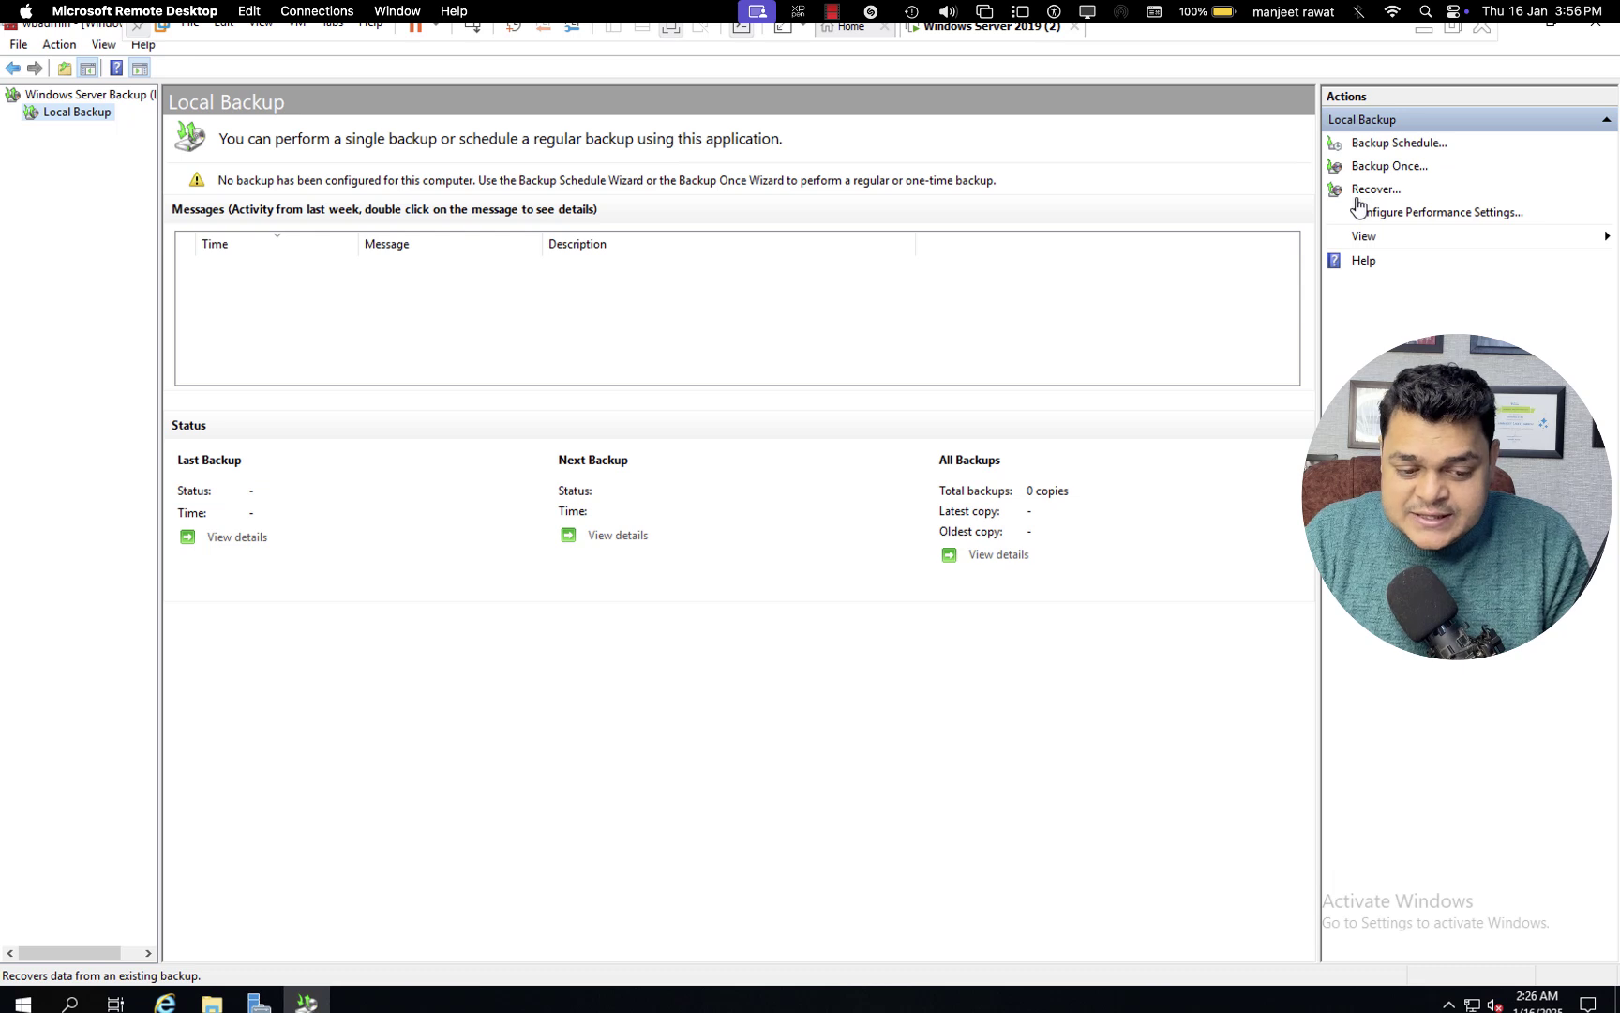
left_click(1380, 169)
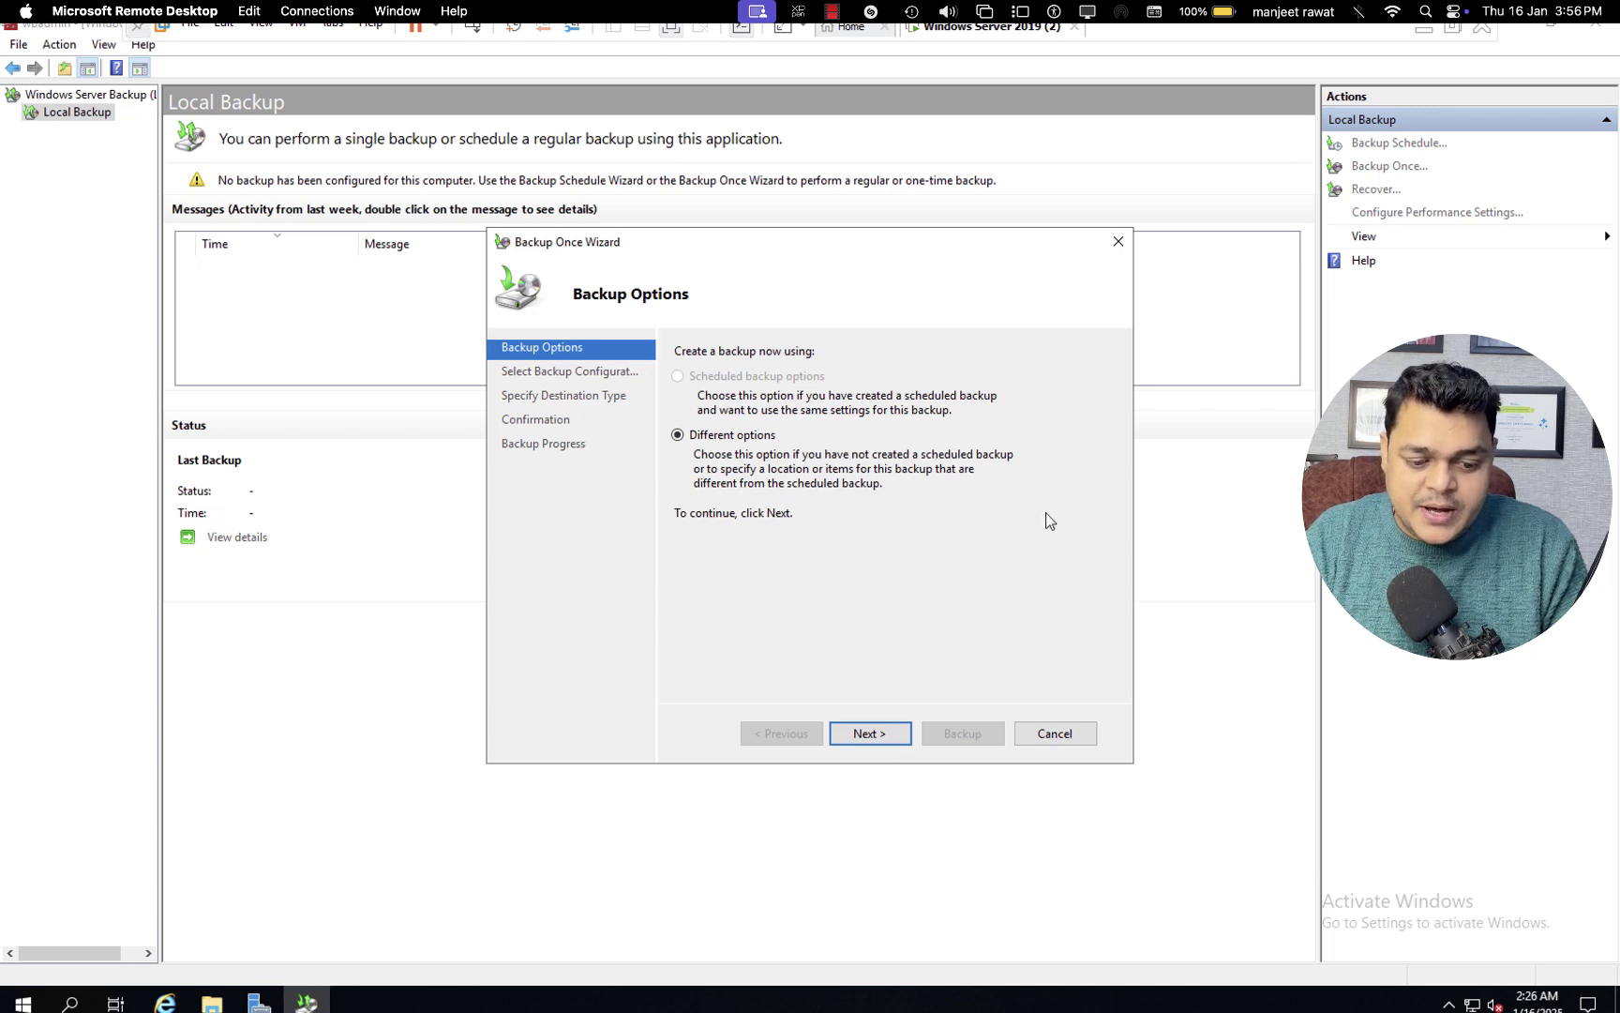
Step: Choose a Custom backup containing only System state, targeting the backup (E:) volume
left_click(858, 737)
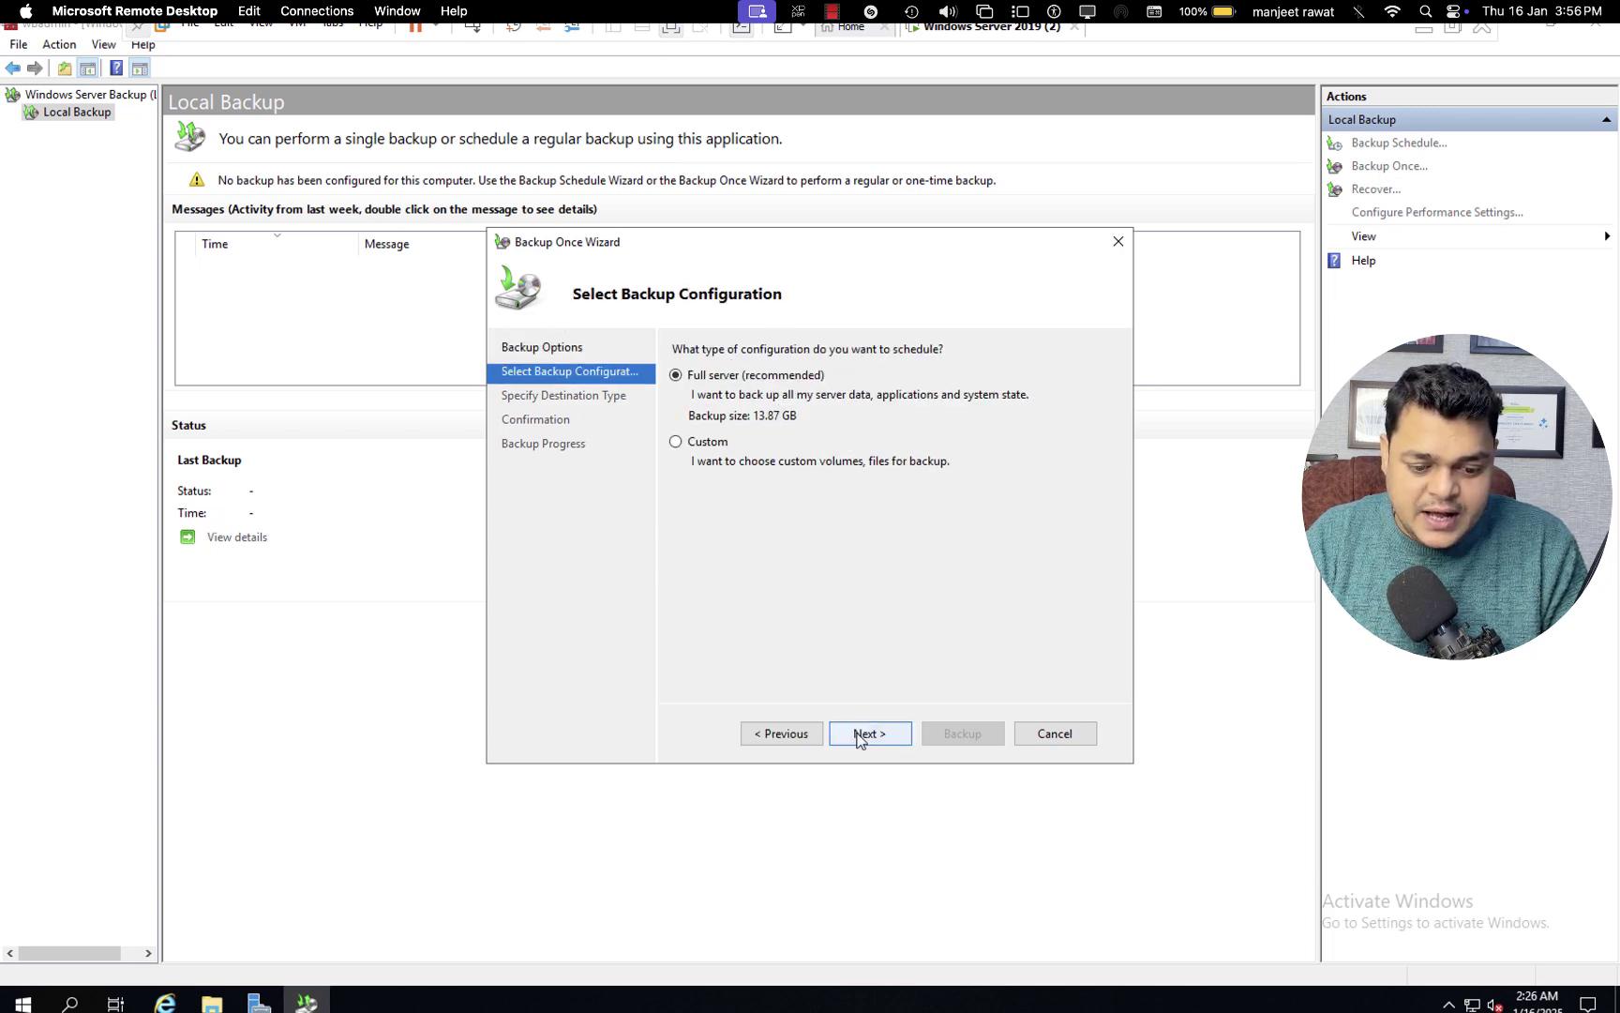
left_click(703, 447)
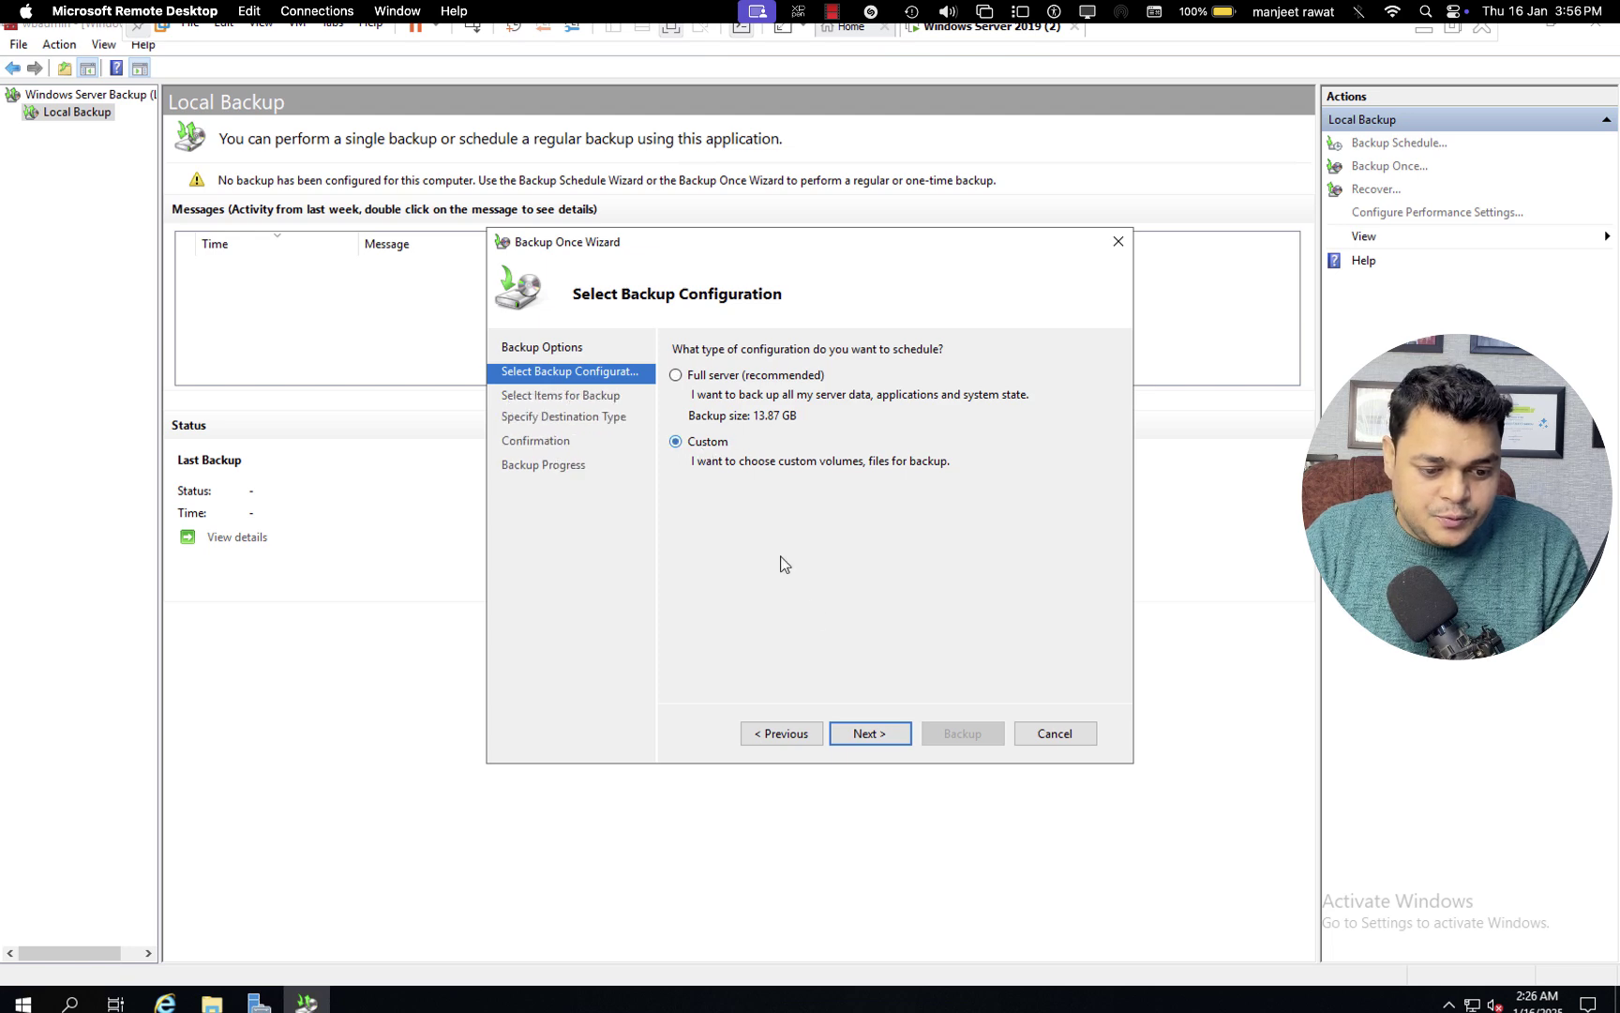
left_click(872, 733)
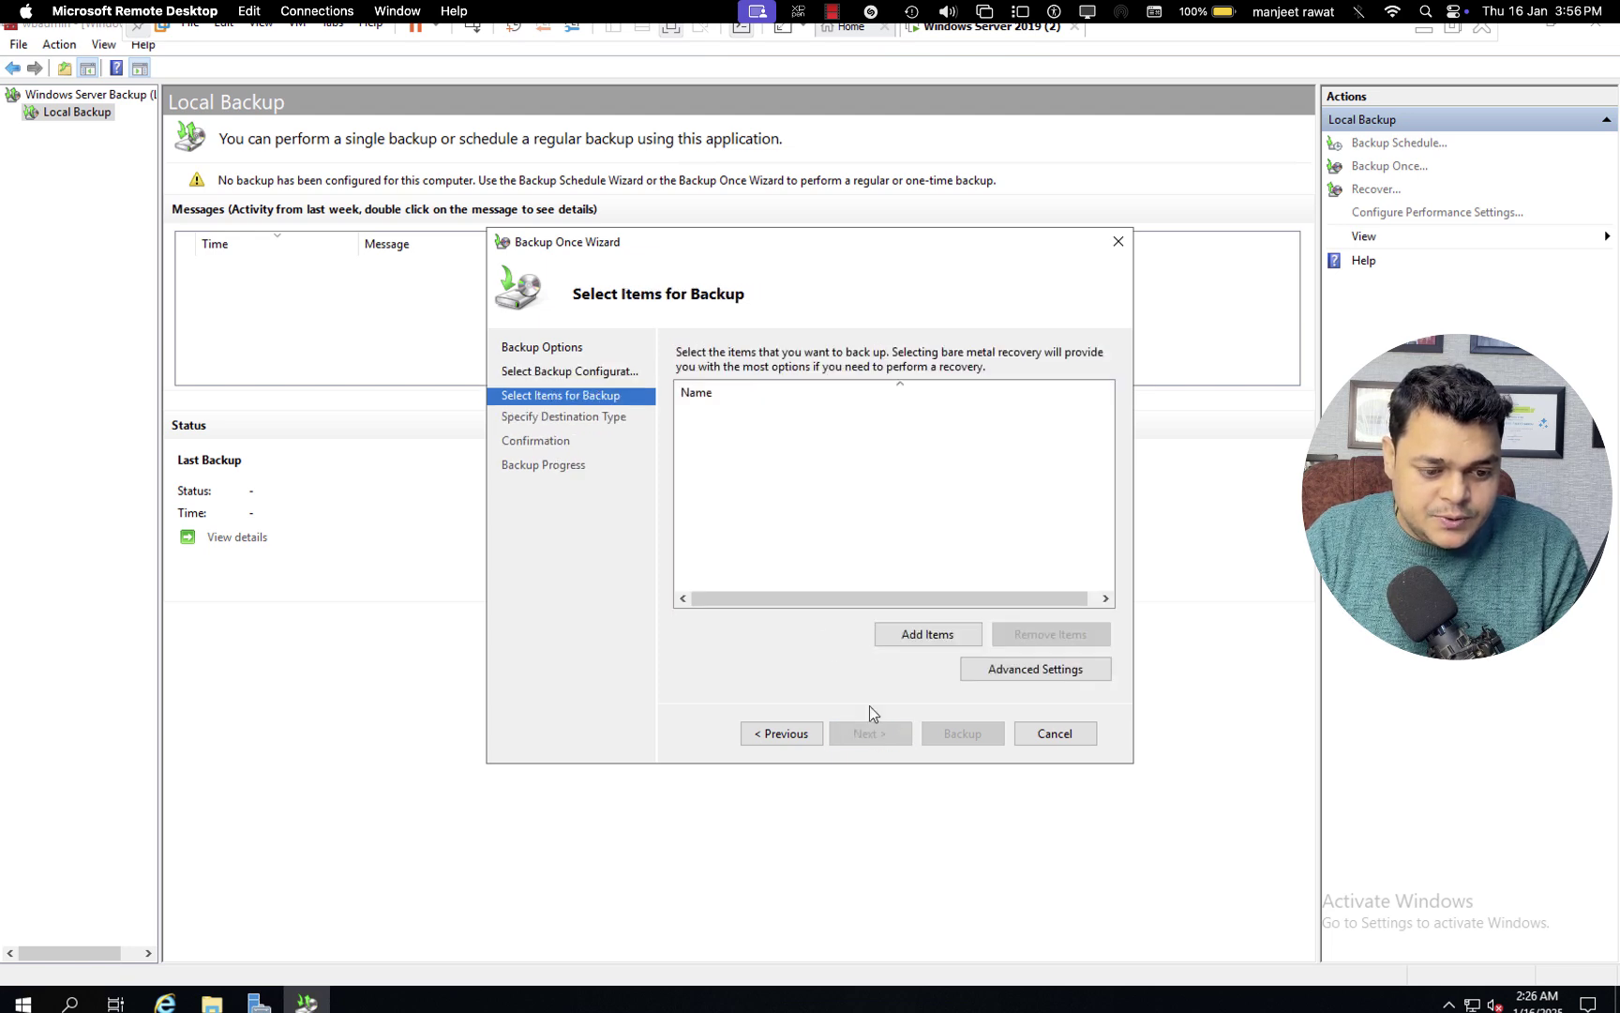
left_click(938, 634)
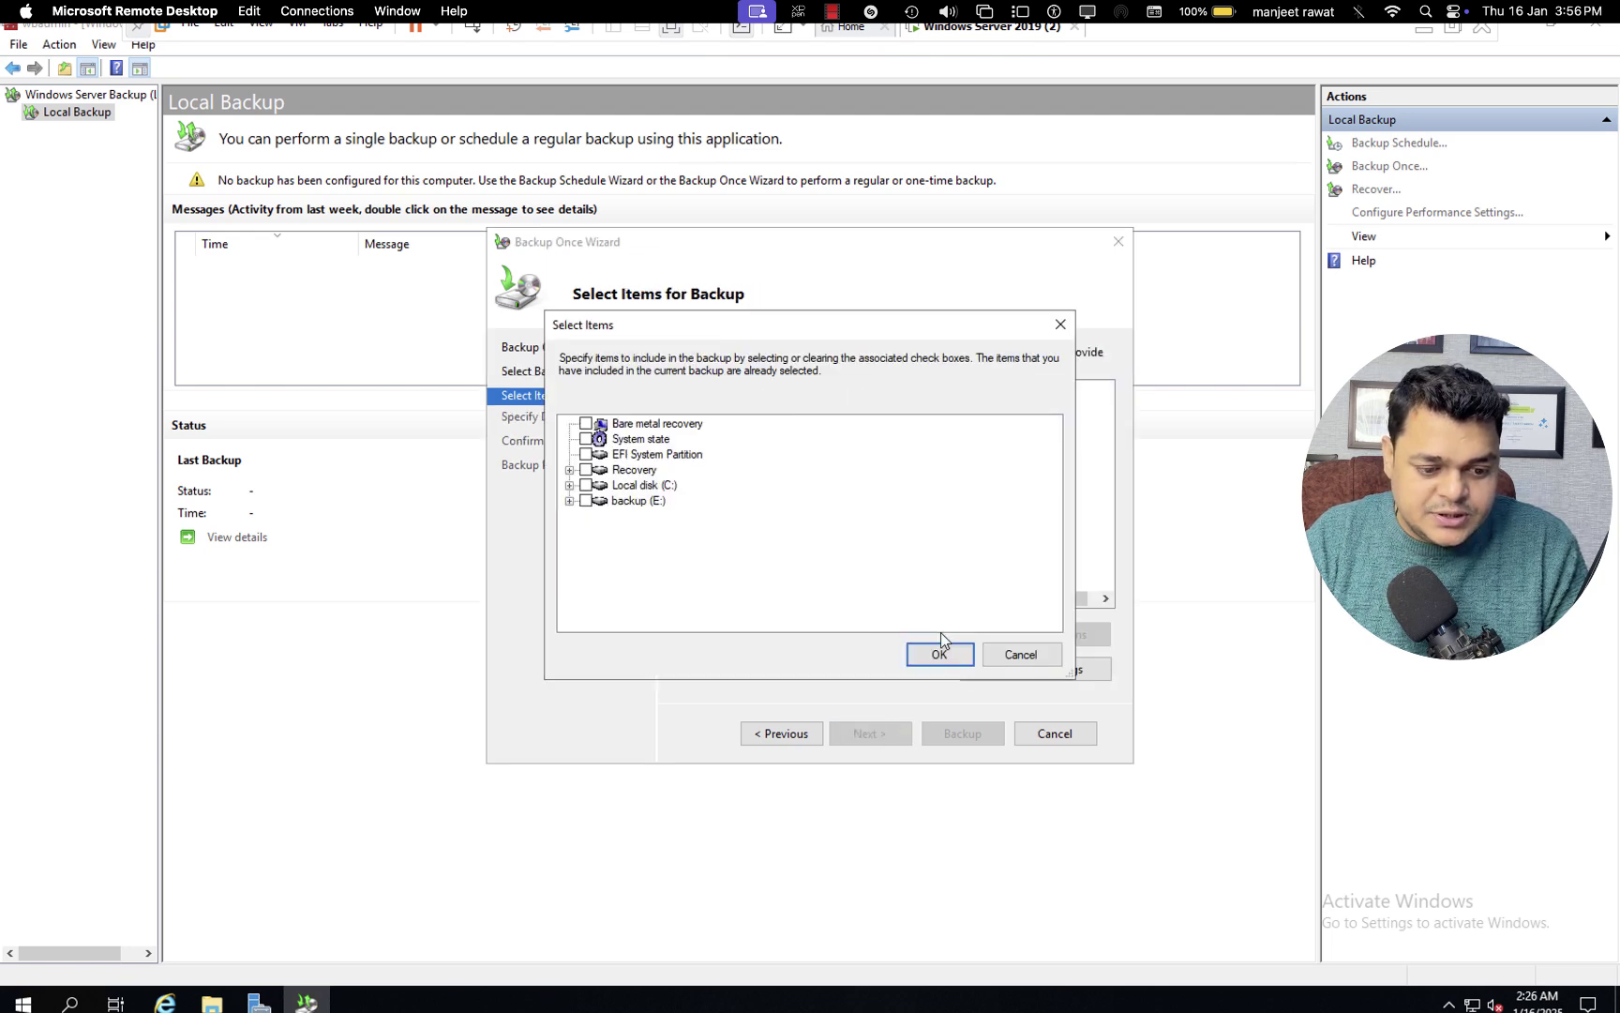
left_click(586, 439)
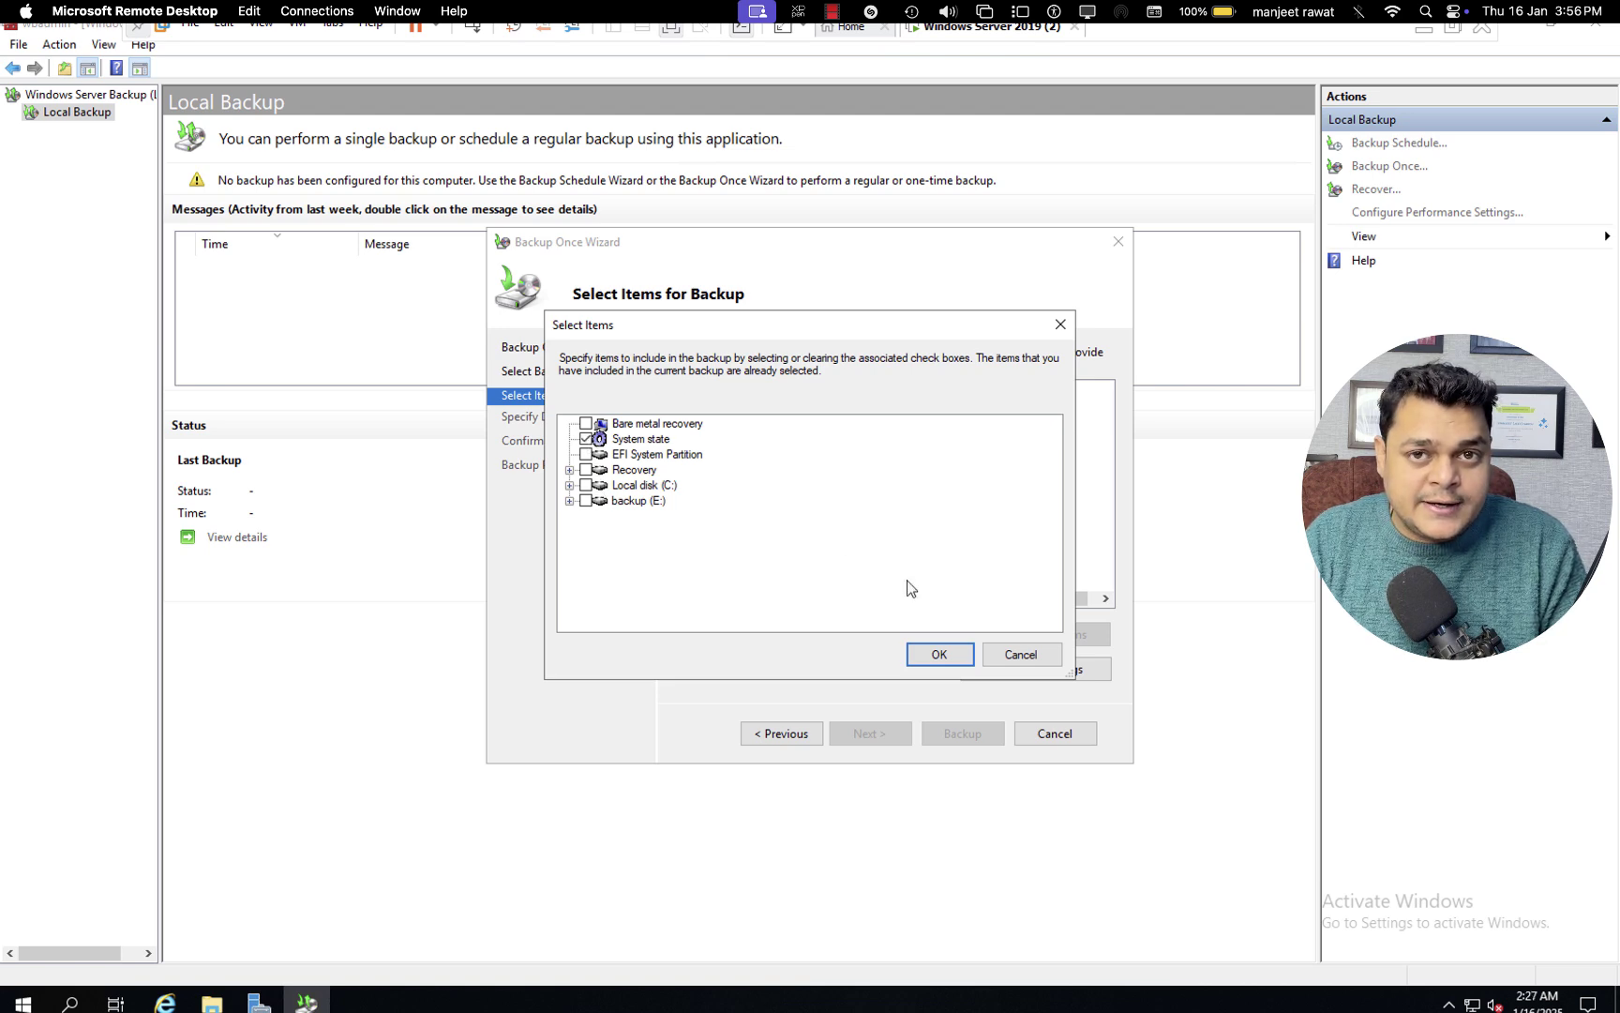
left_click(938, 654)
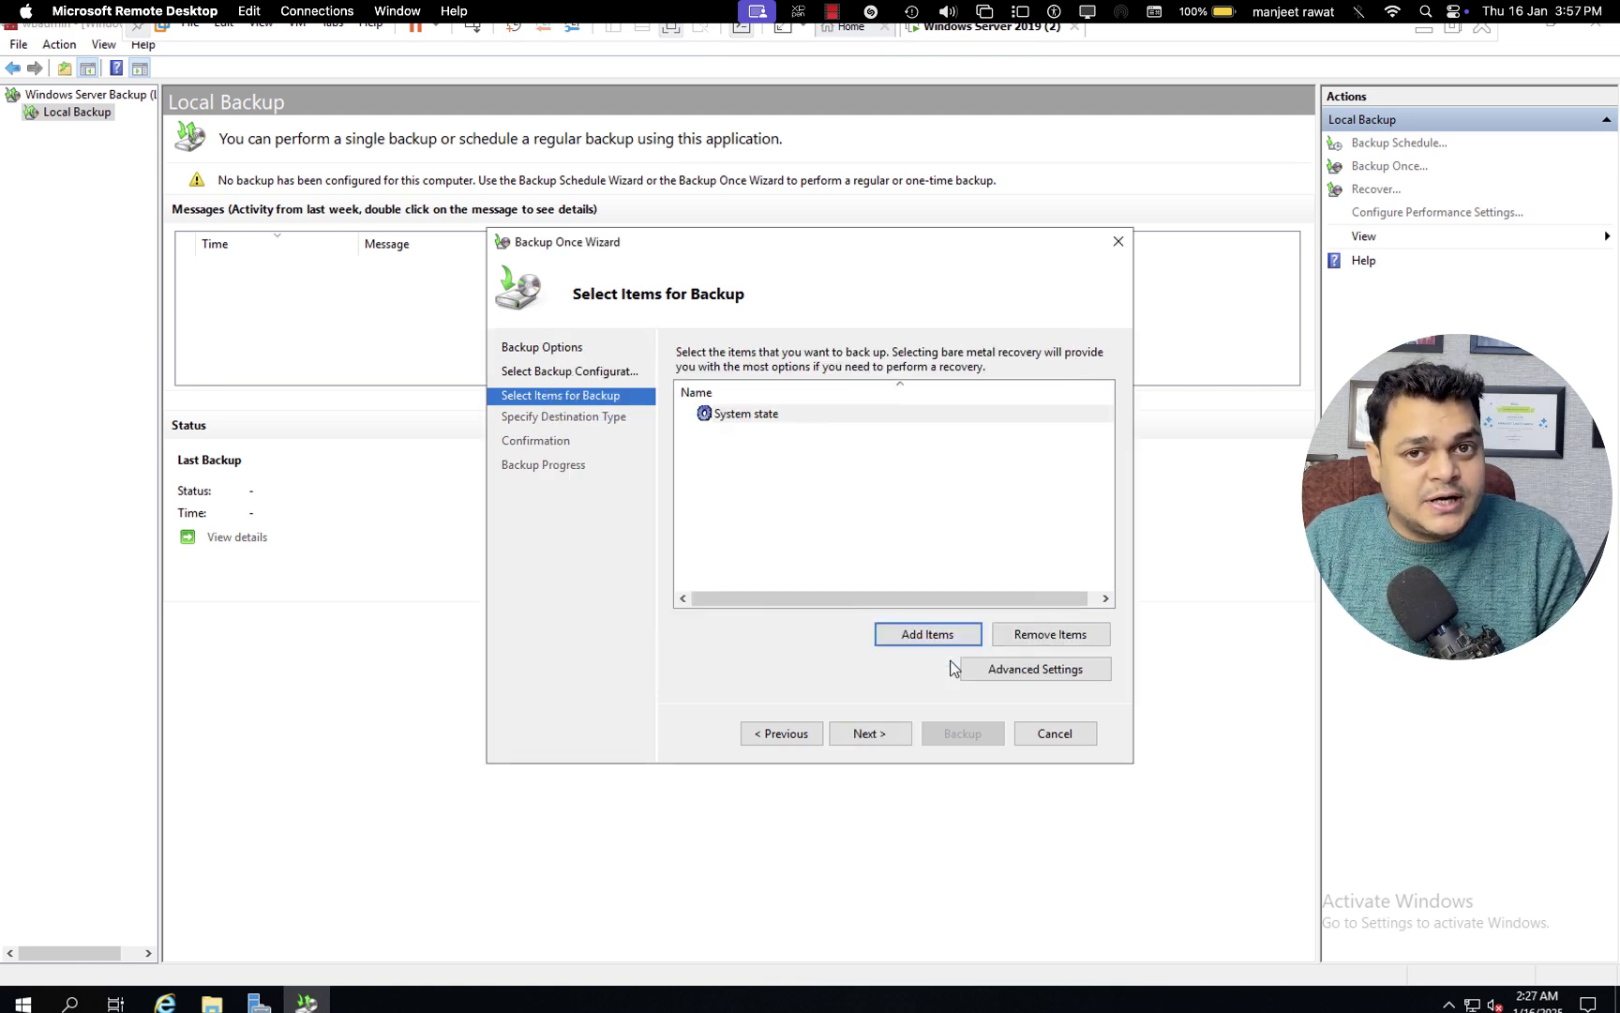
left_click(893, 734)
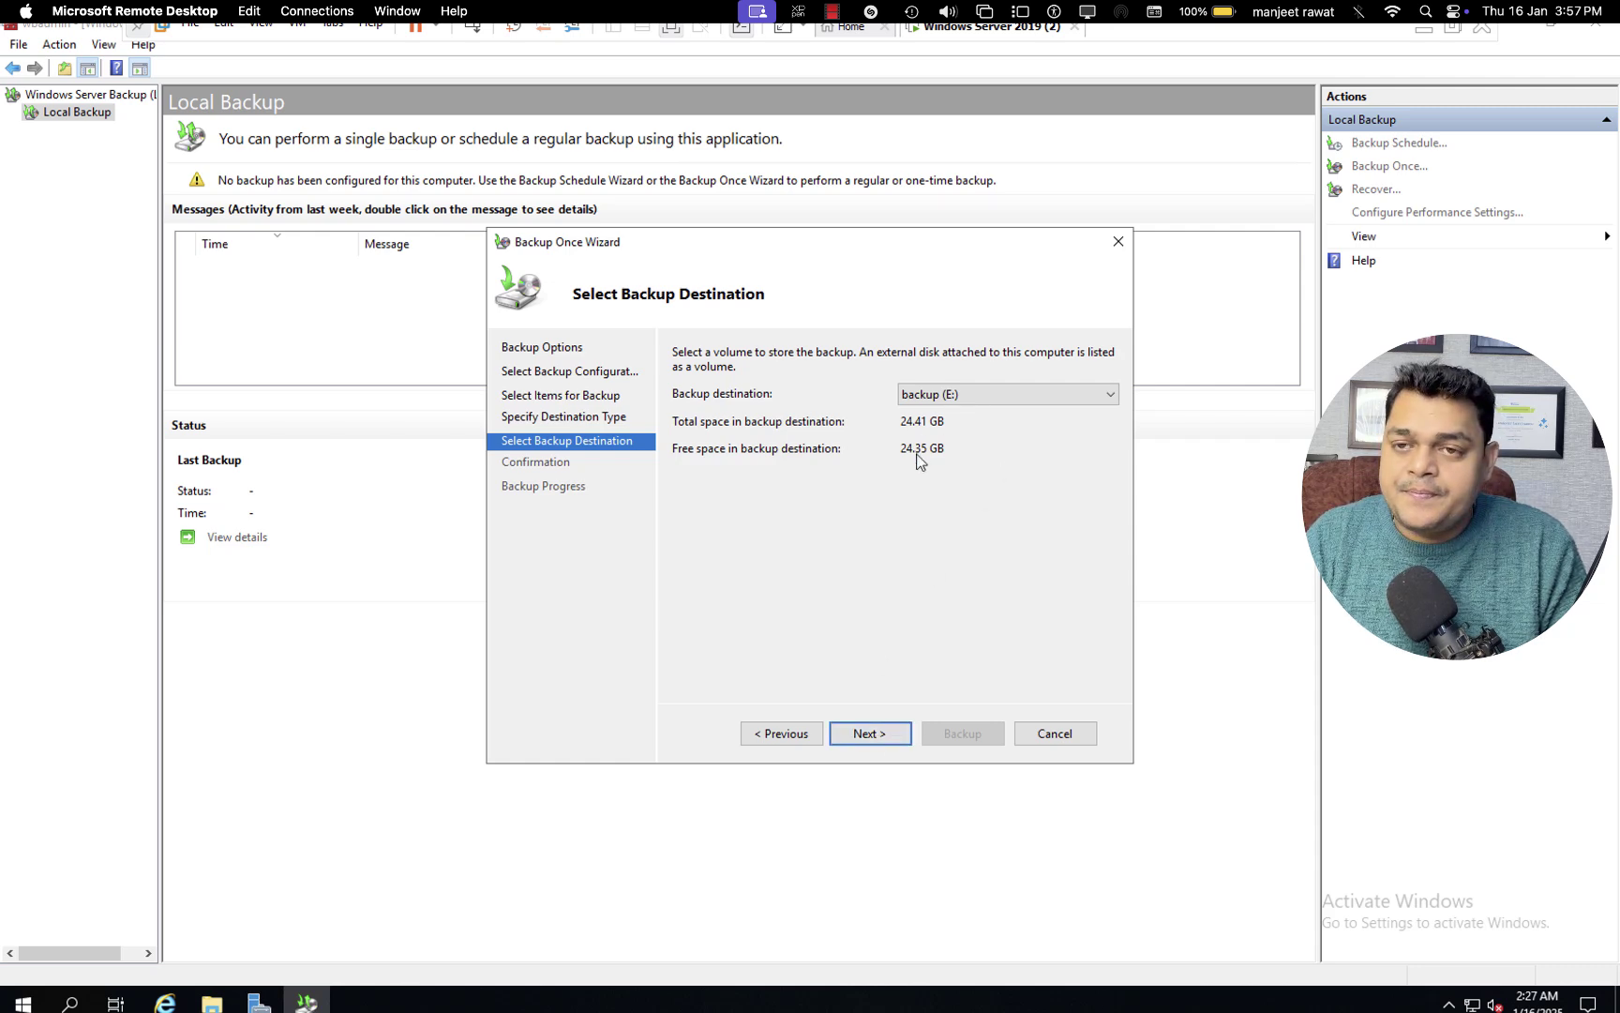
left_click(873, 733)
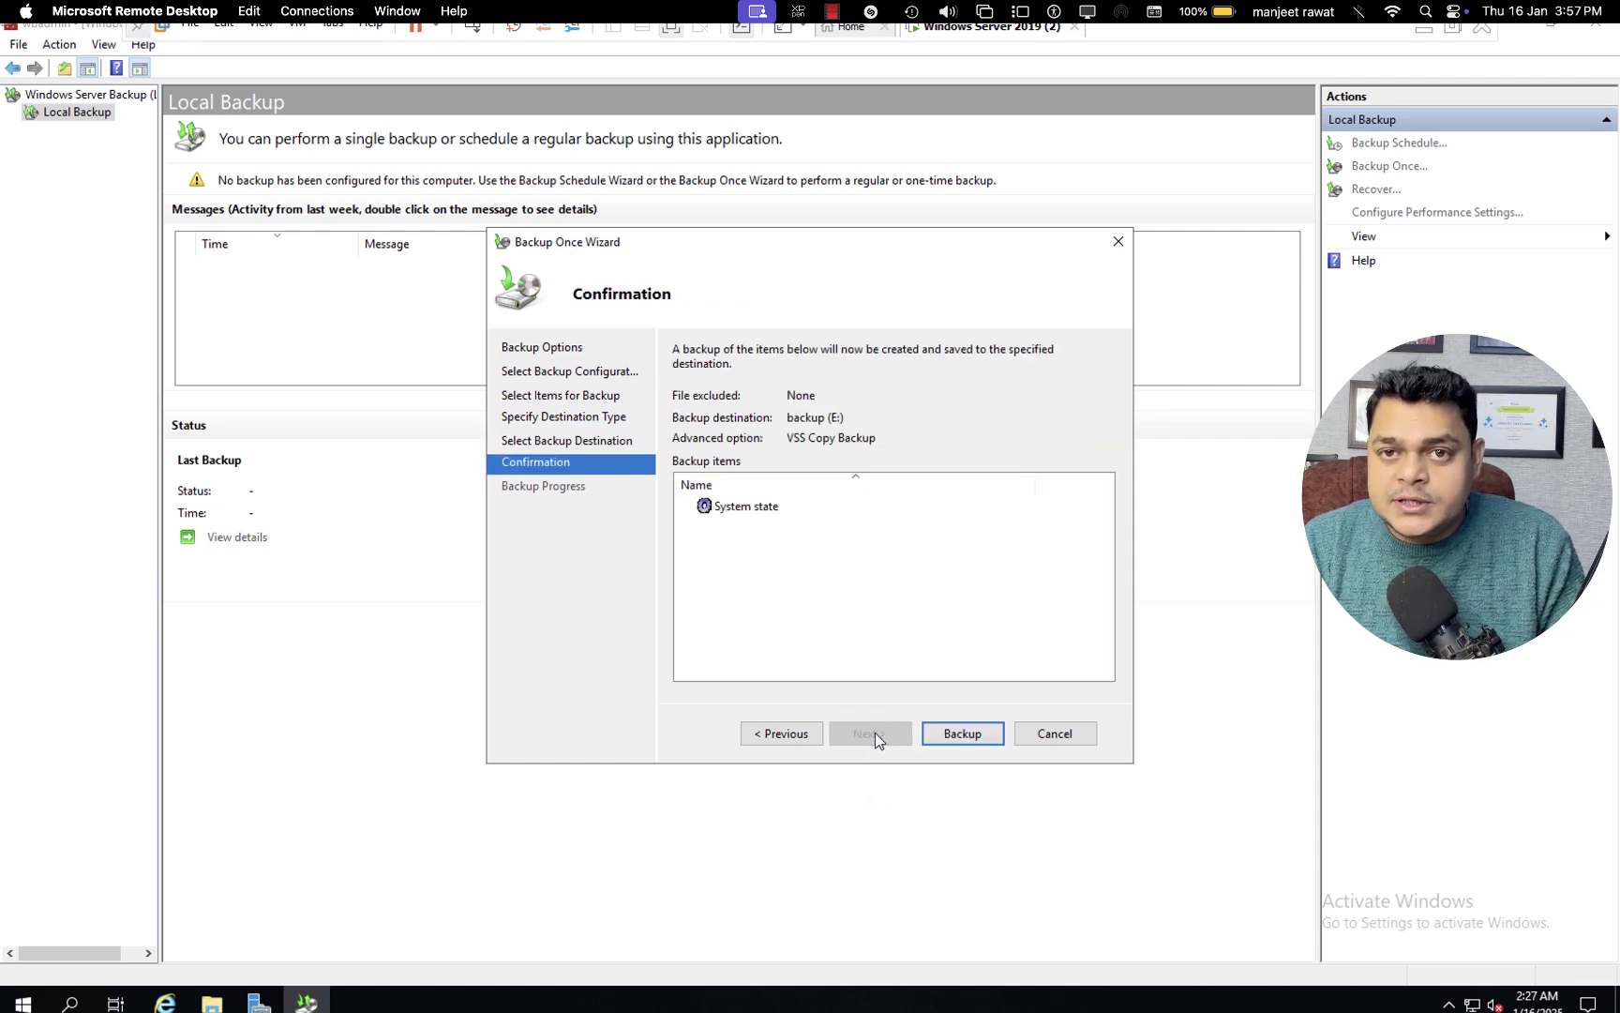
Step: Start the System state backup to E: and switch to the Mac desktop
left_click(956, 736)
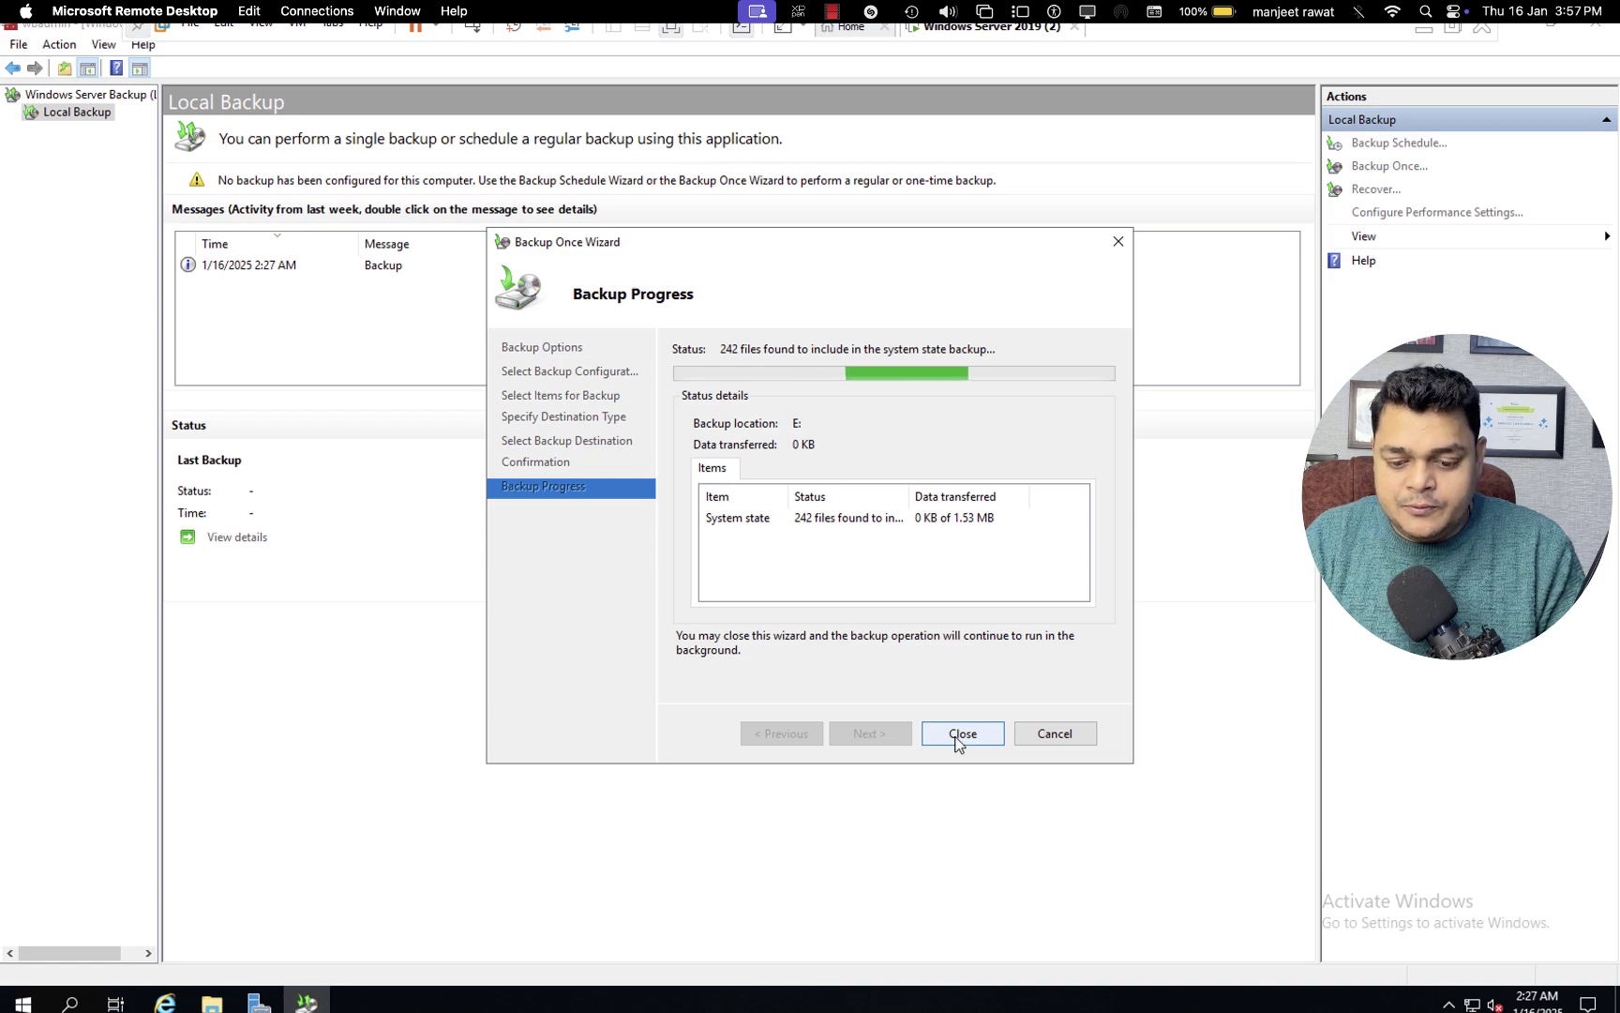
key("ctrl+Left")
key("ctrl+Left")
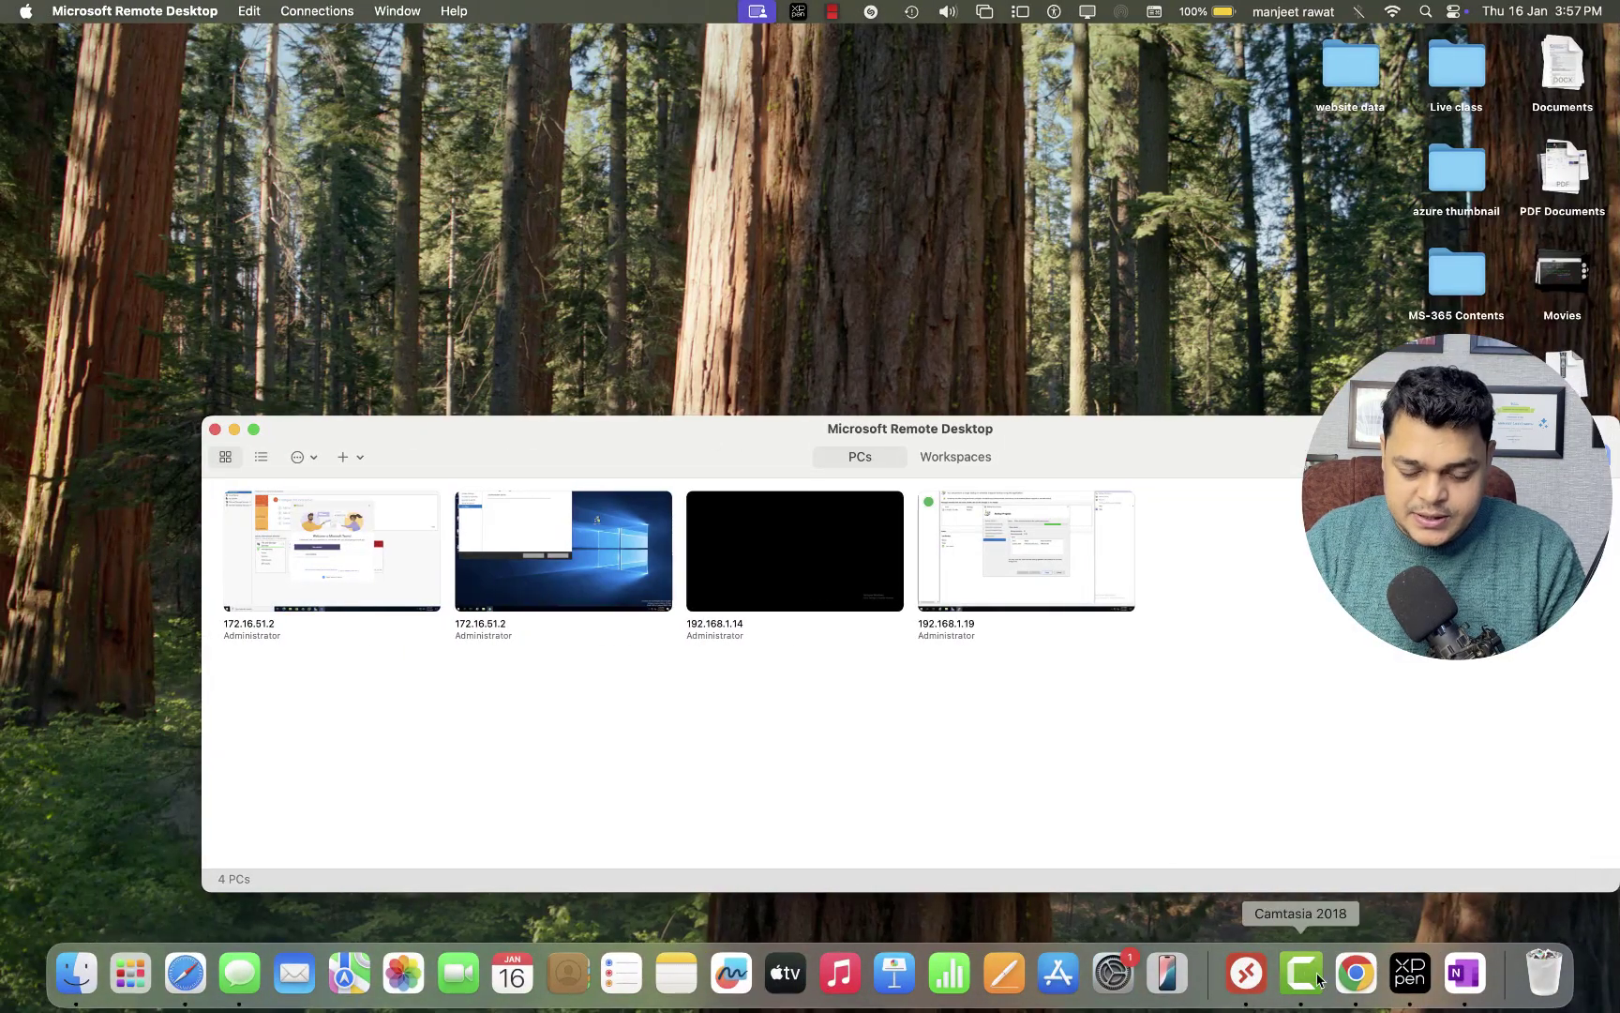
Step: Return to the remote server session, where the System state backup finished at 7.75 GB
right_click(1318, 979)
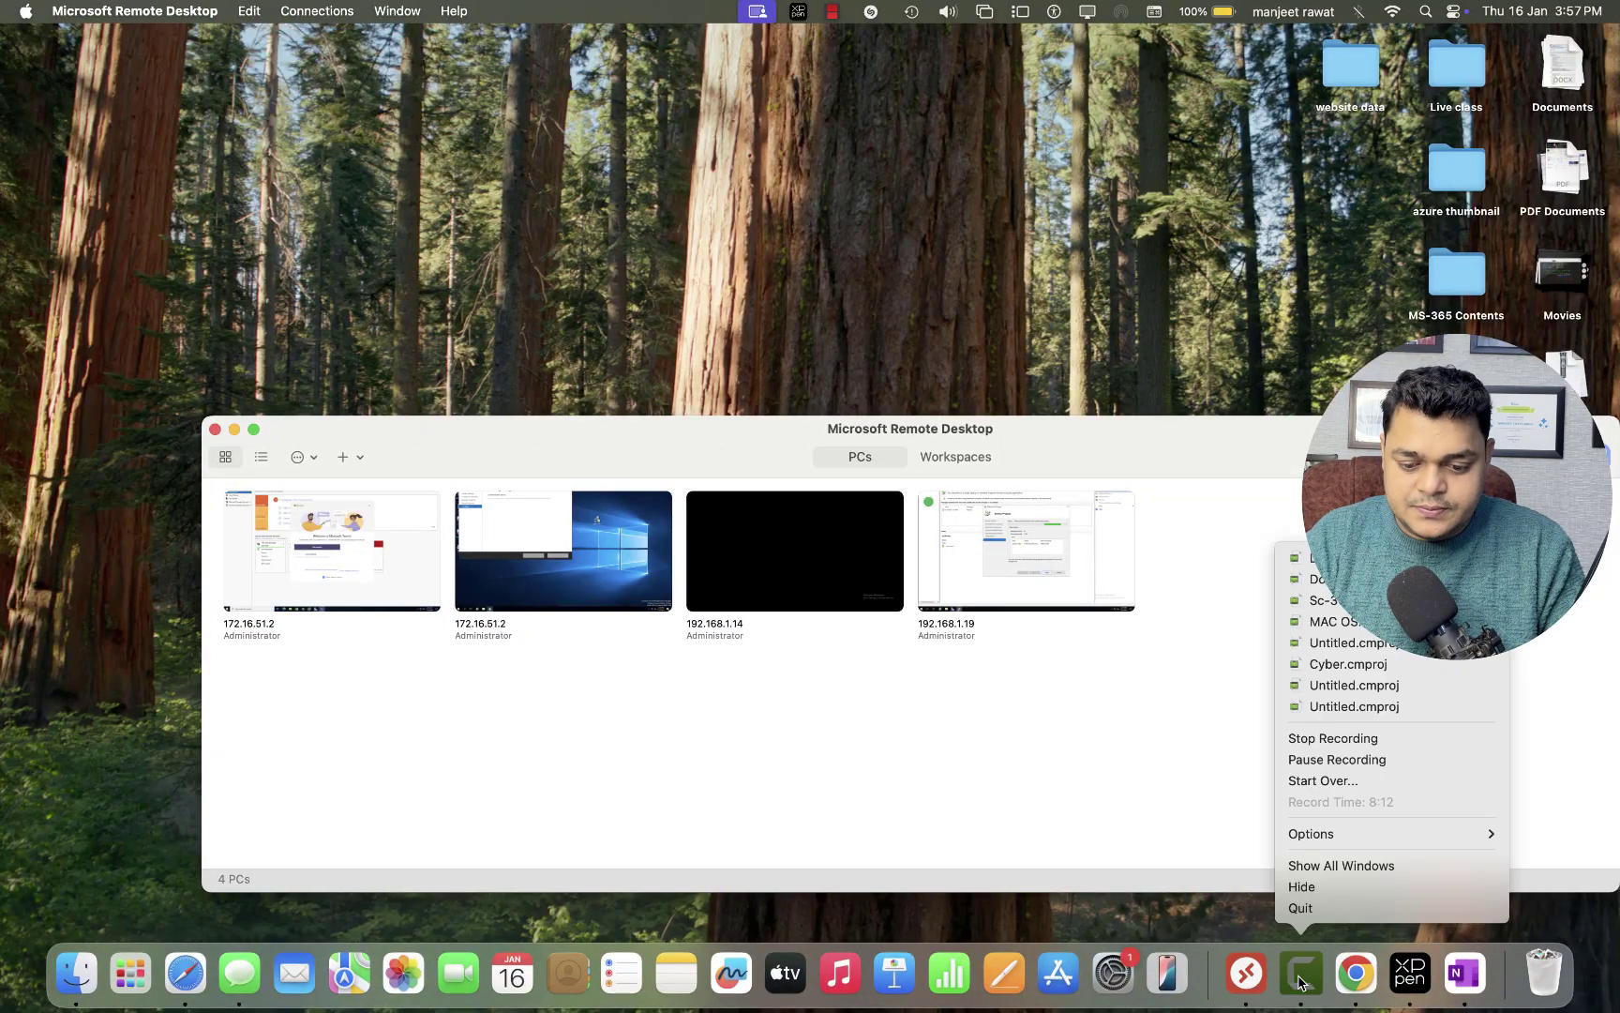
left_click(1316, 761)
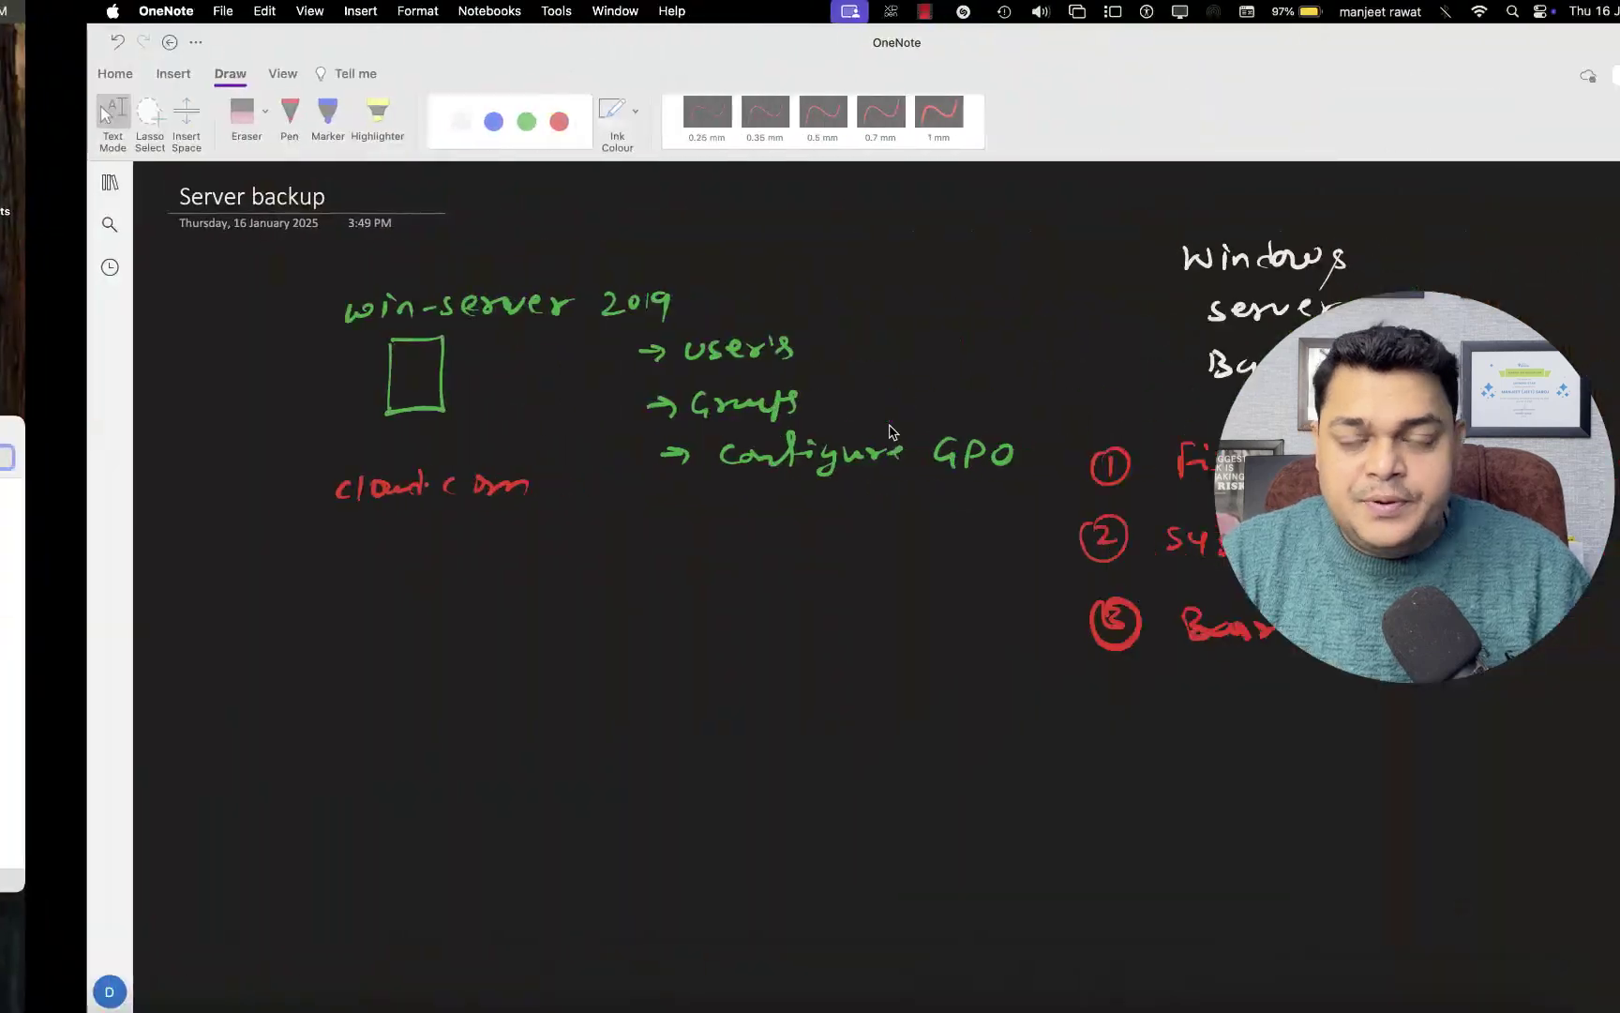
key("ctrl+Right")
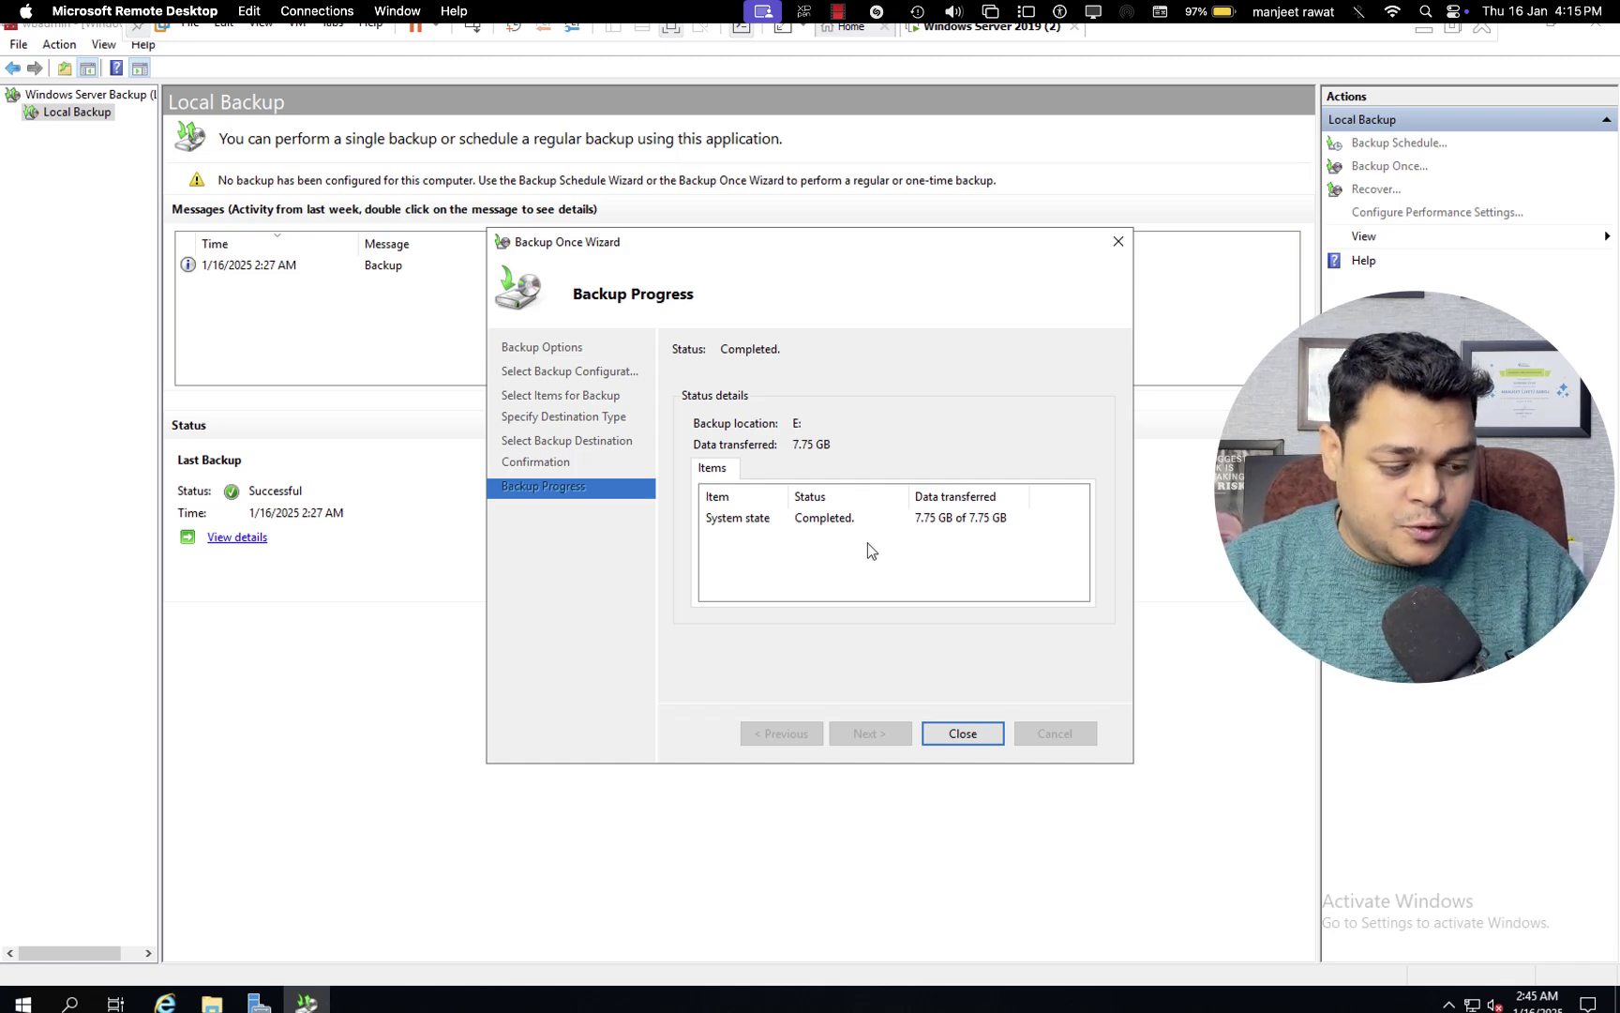
Step: Reopen Active Directory Users and Computers via dsa.msc and select the last two user accounts
key("super+r")
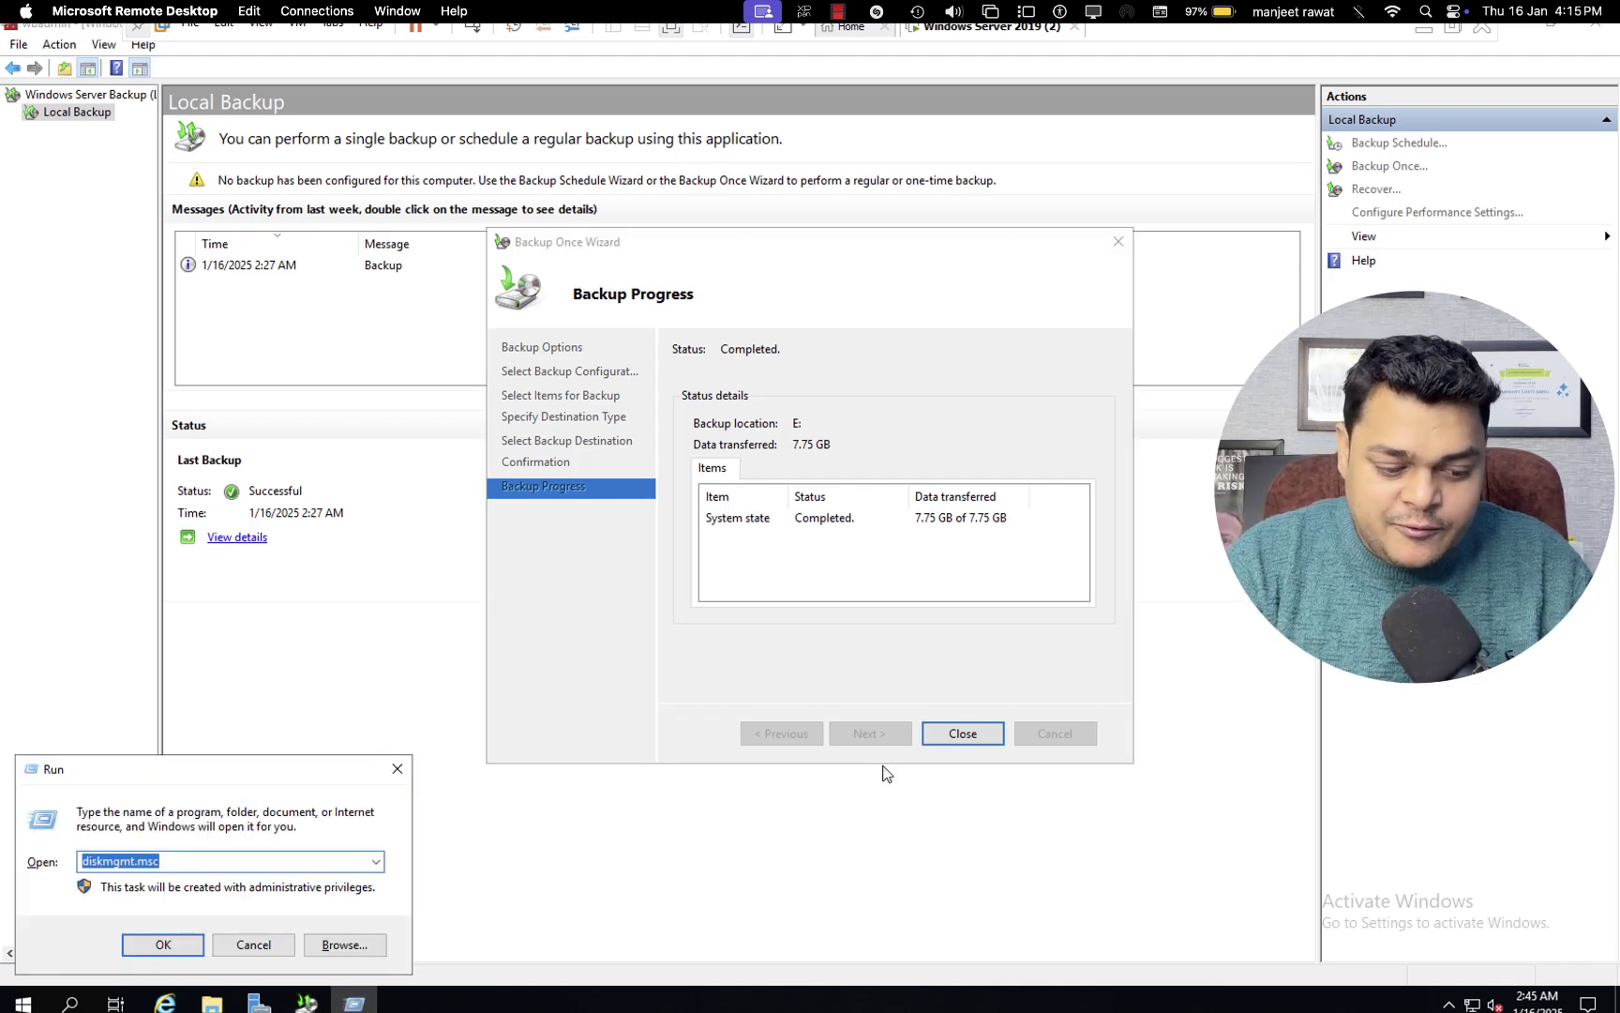
type("dsa")
key("Down")
key("Return")
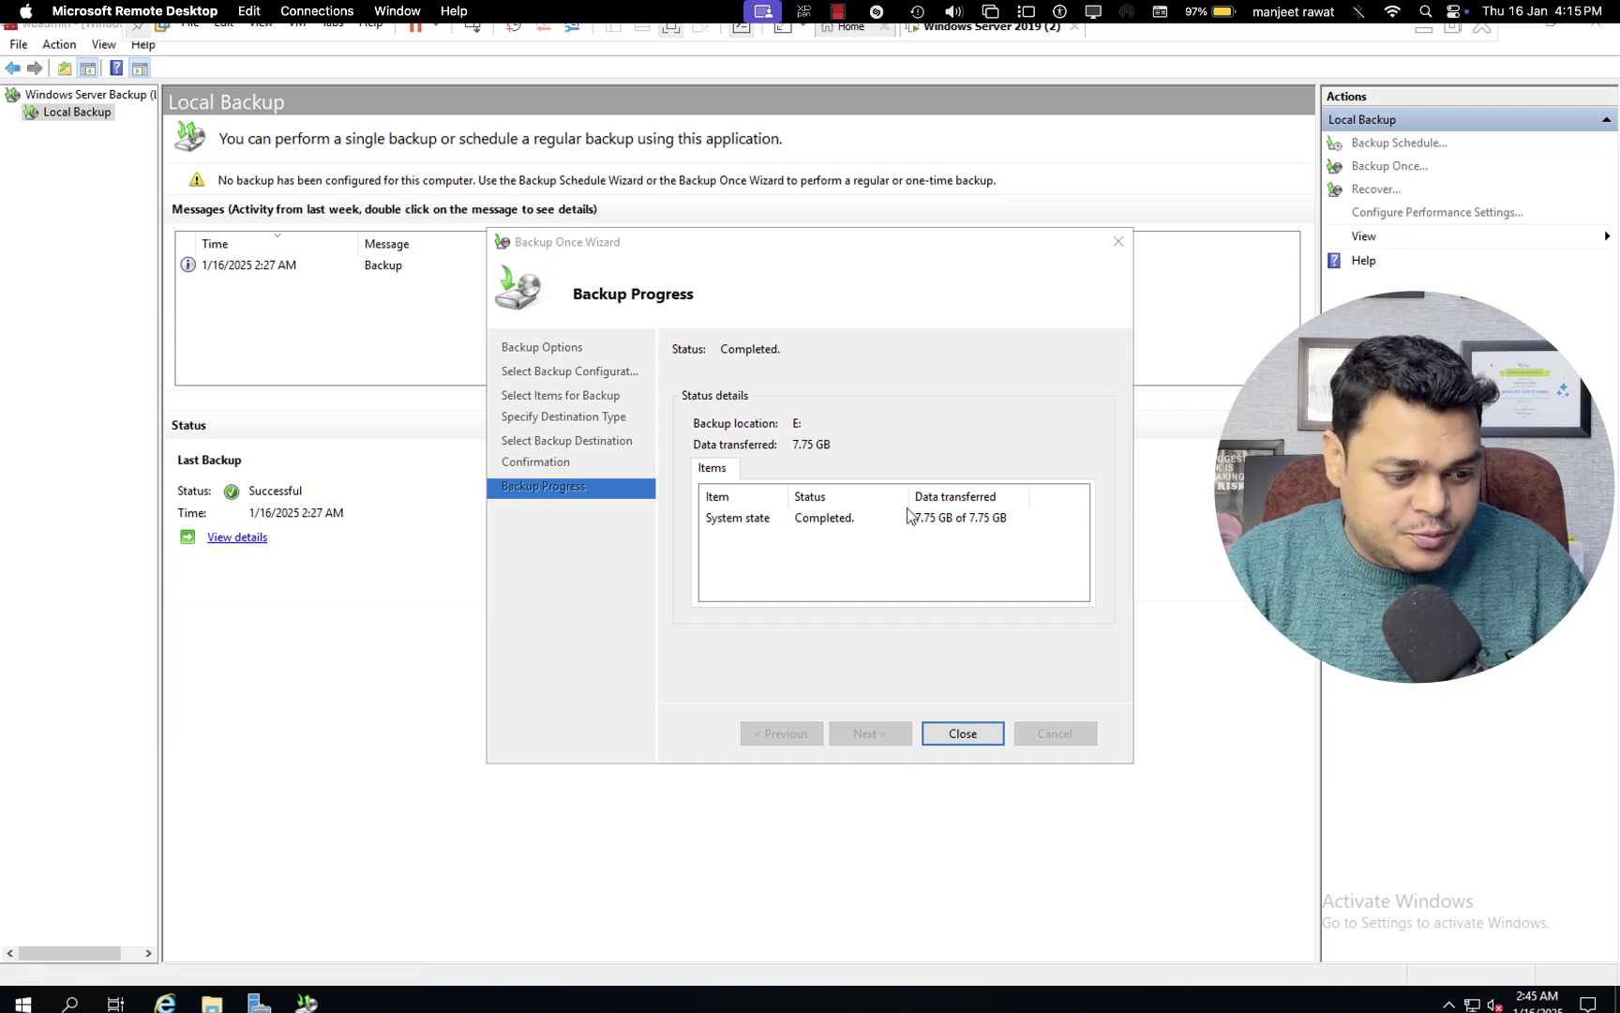
left_click_drag(262, 585, 236, 555)
Step: Delete the two selected user accounts and confirm the deletion
right_click(234, 555)
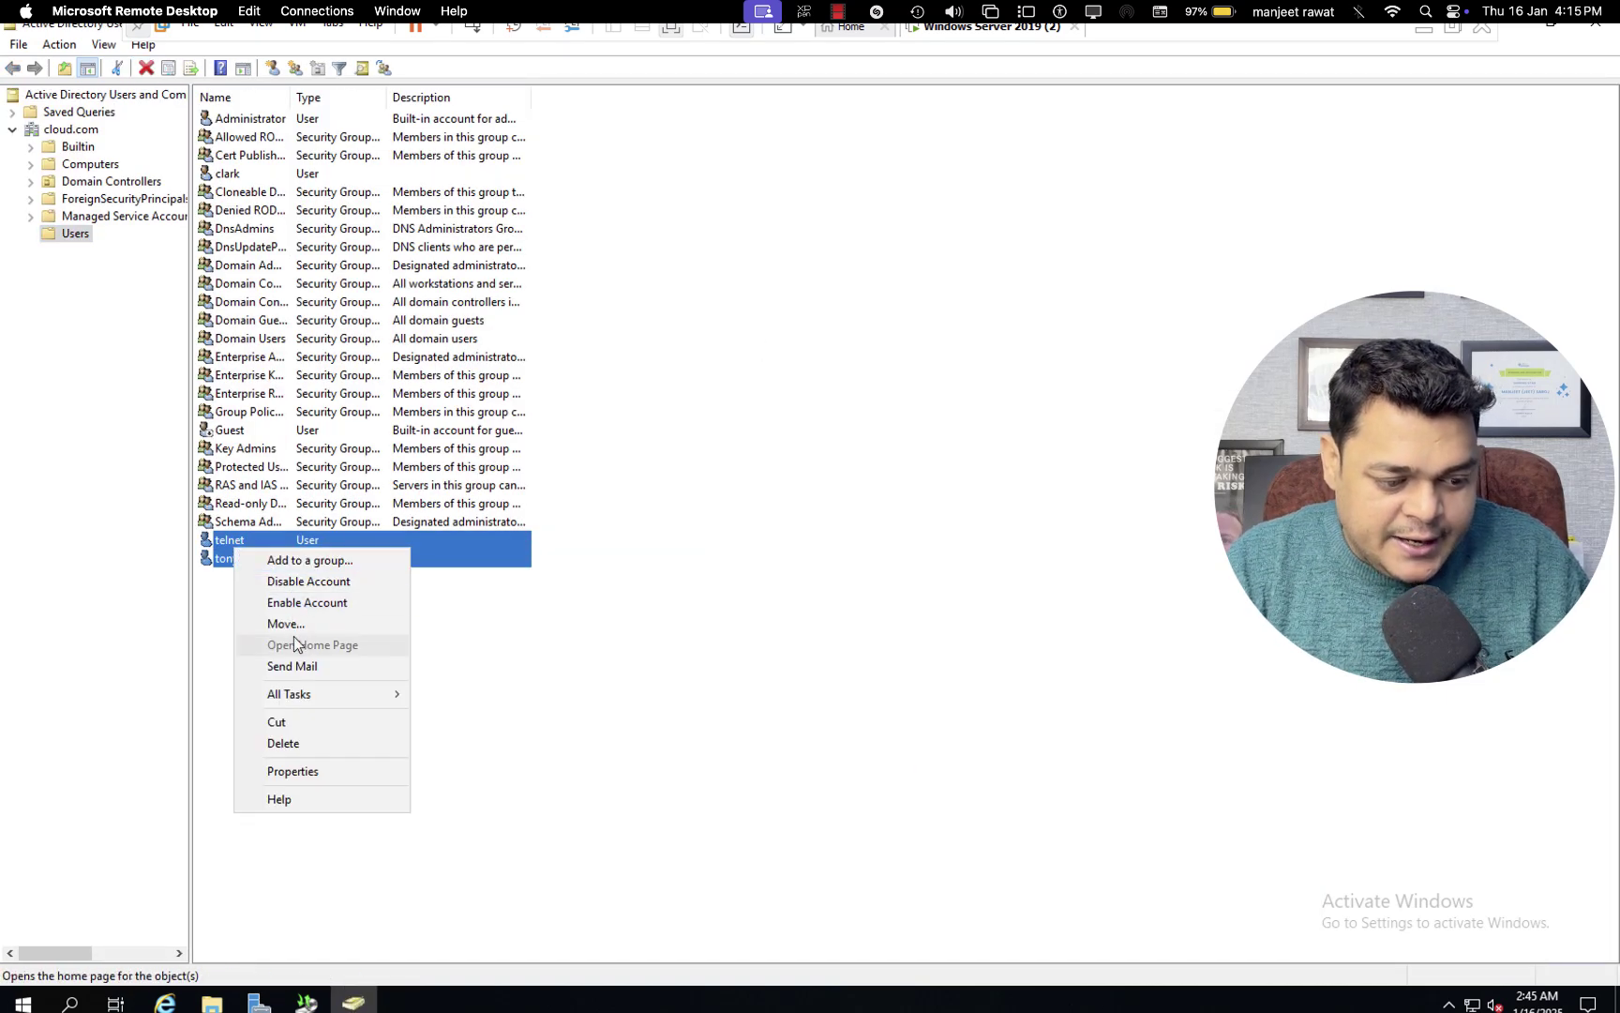
left_click(301, 745)
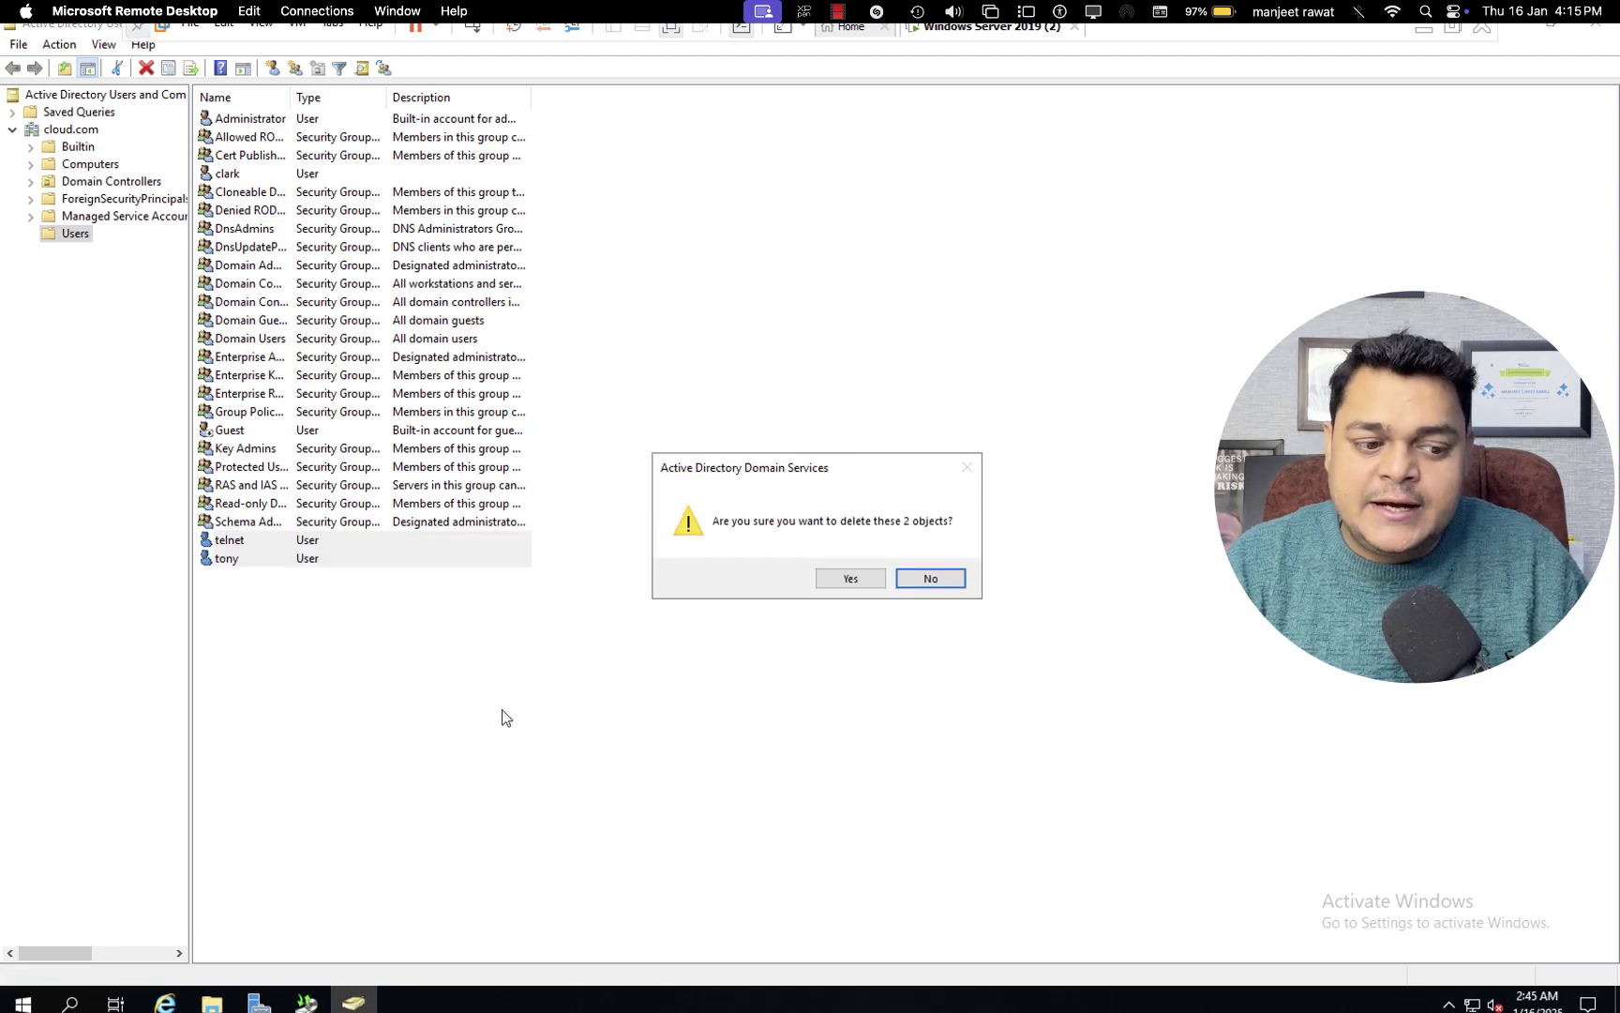
left_click(861, 580)
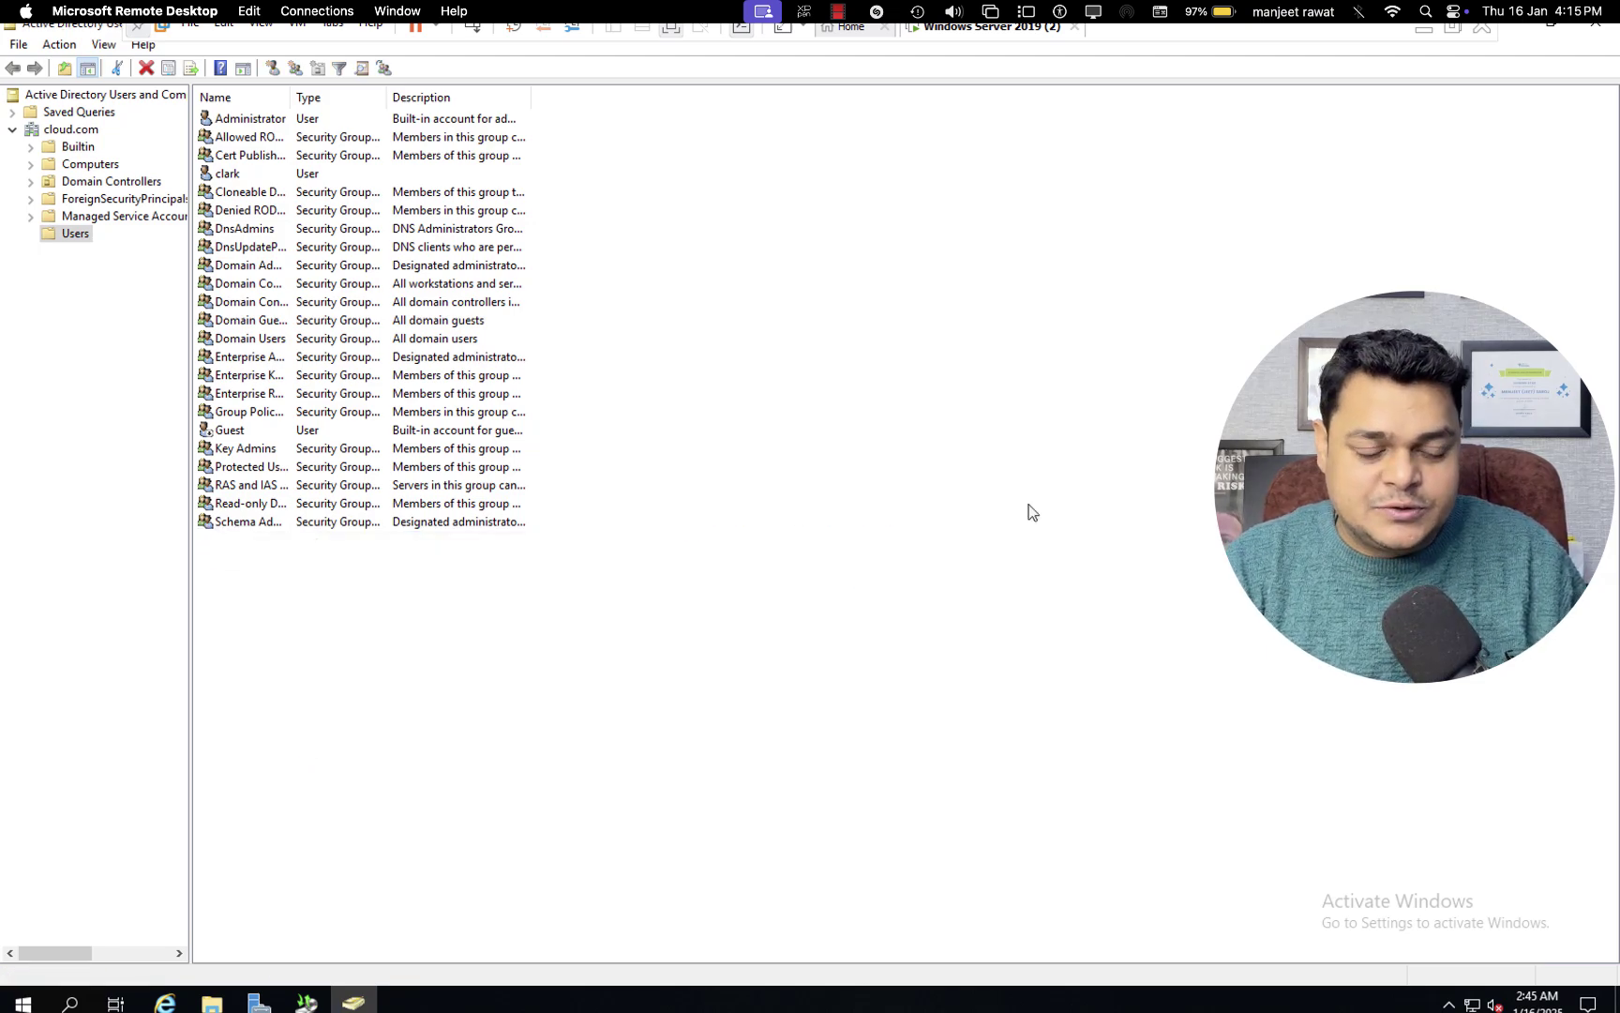
Step: Switch past the Server backup notes page back to the Mac desktop
key("ctrl+Left")
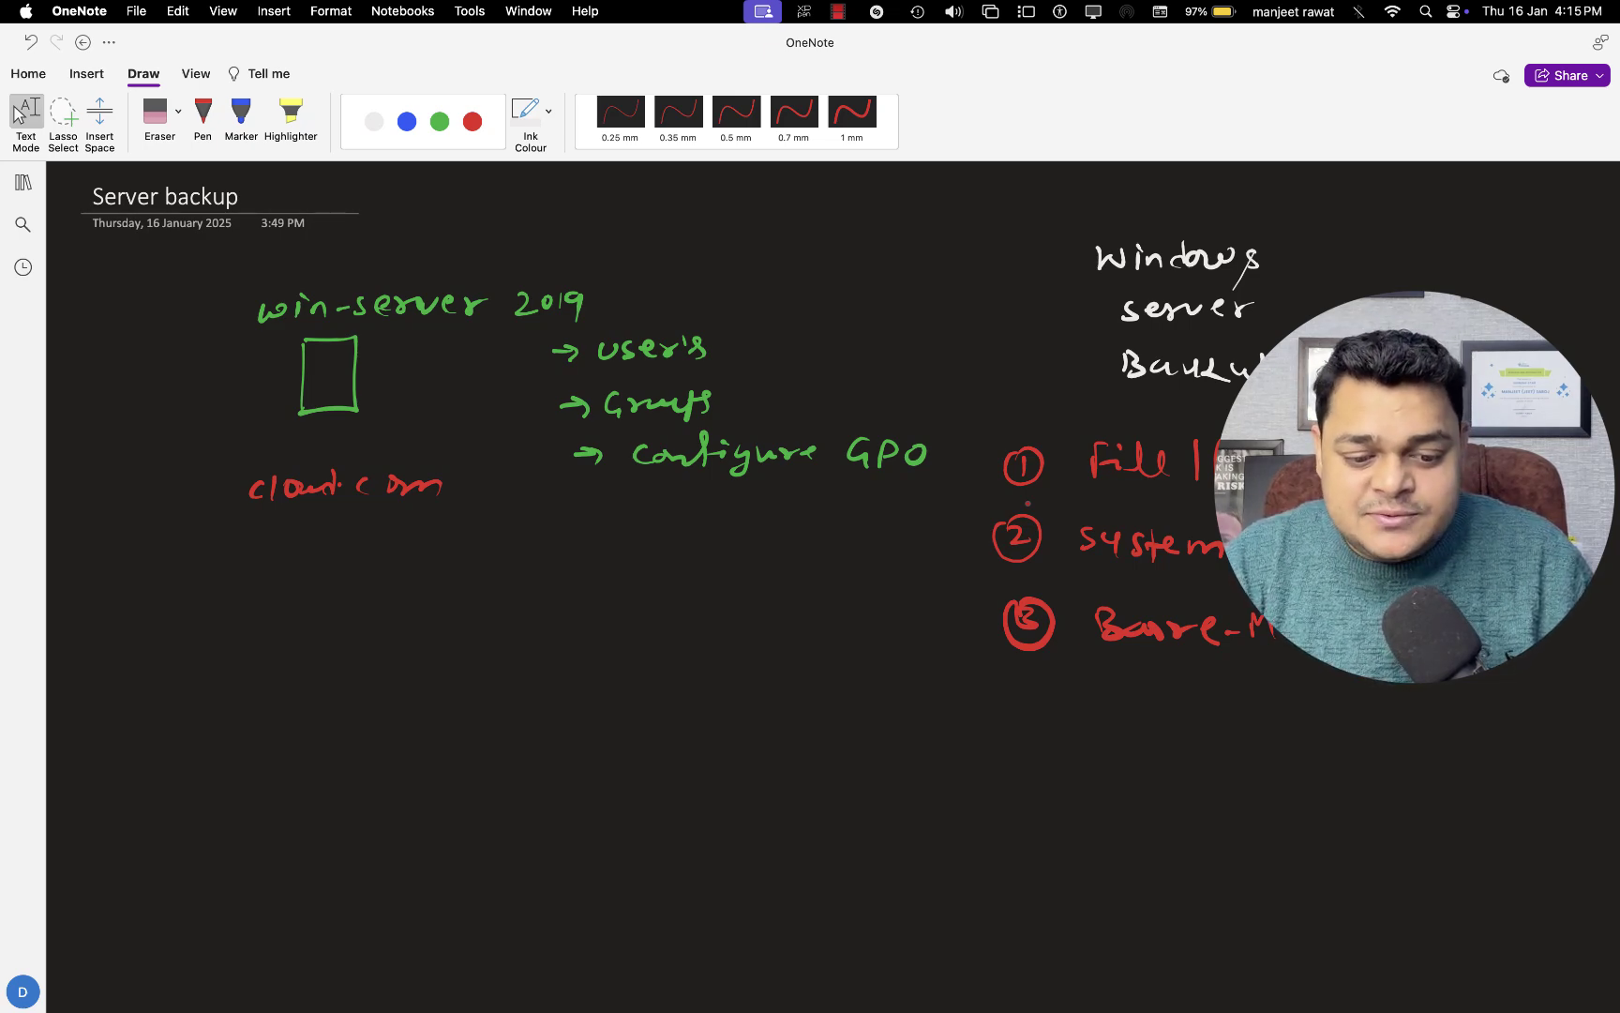
key("ctrl+Left")
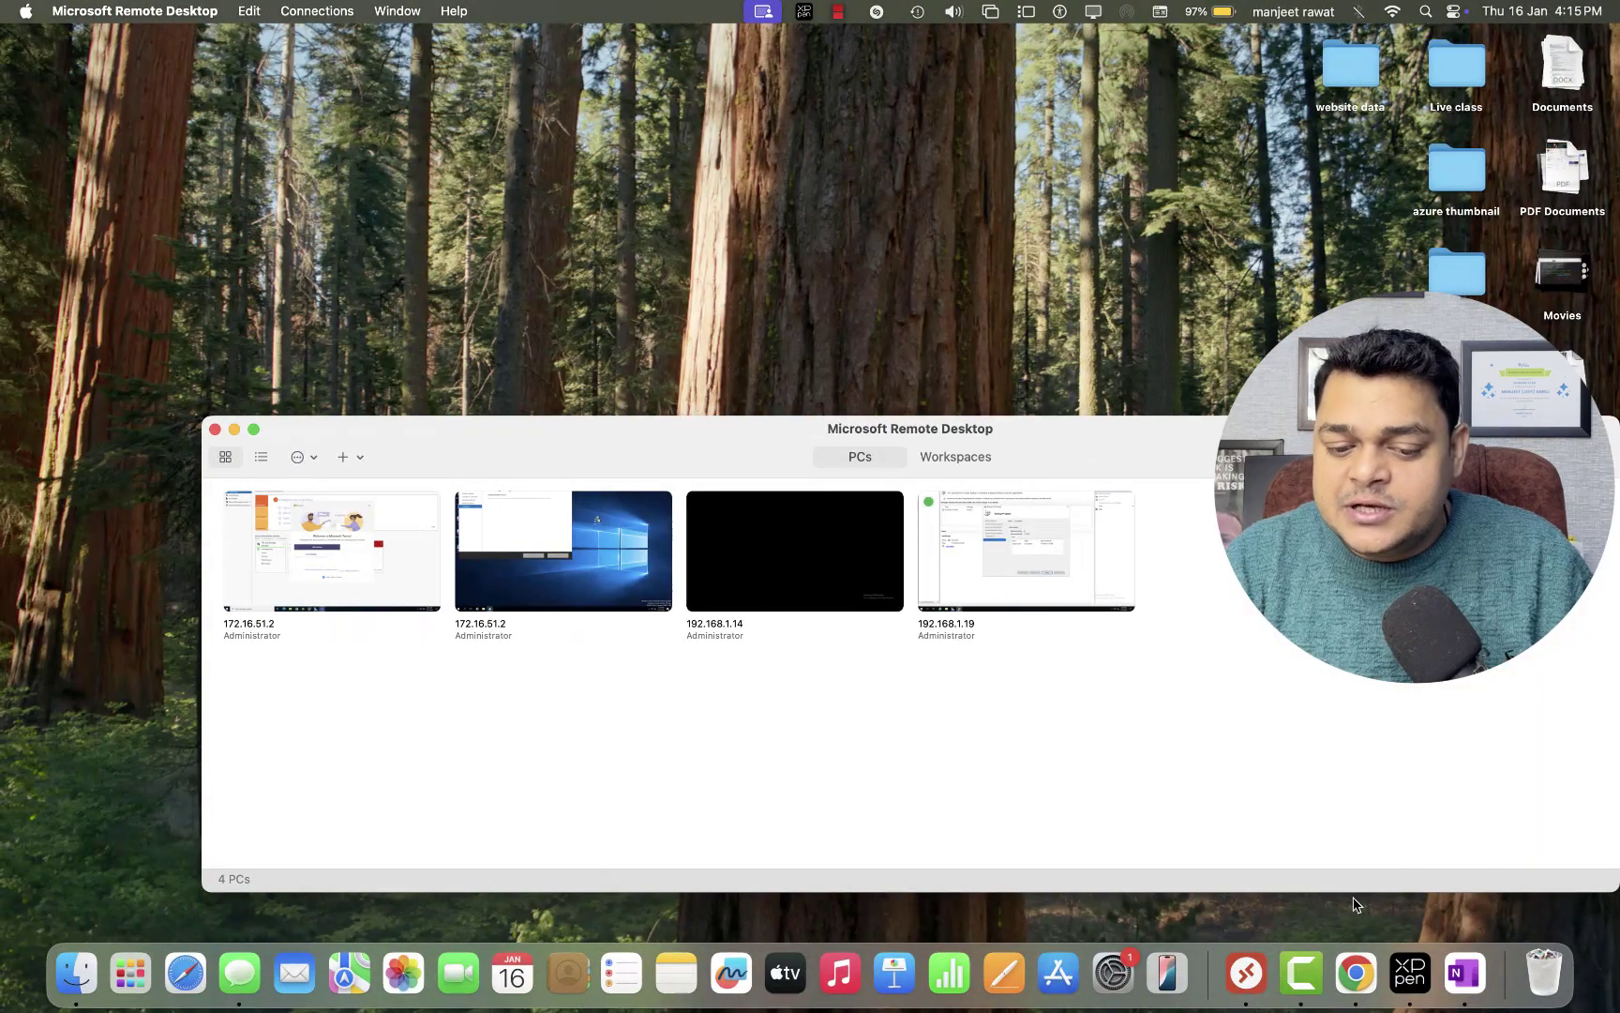
right_click(1315, 967)
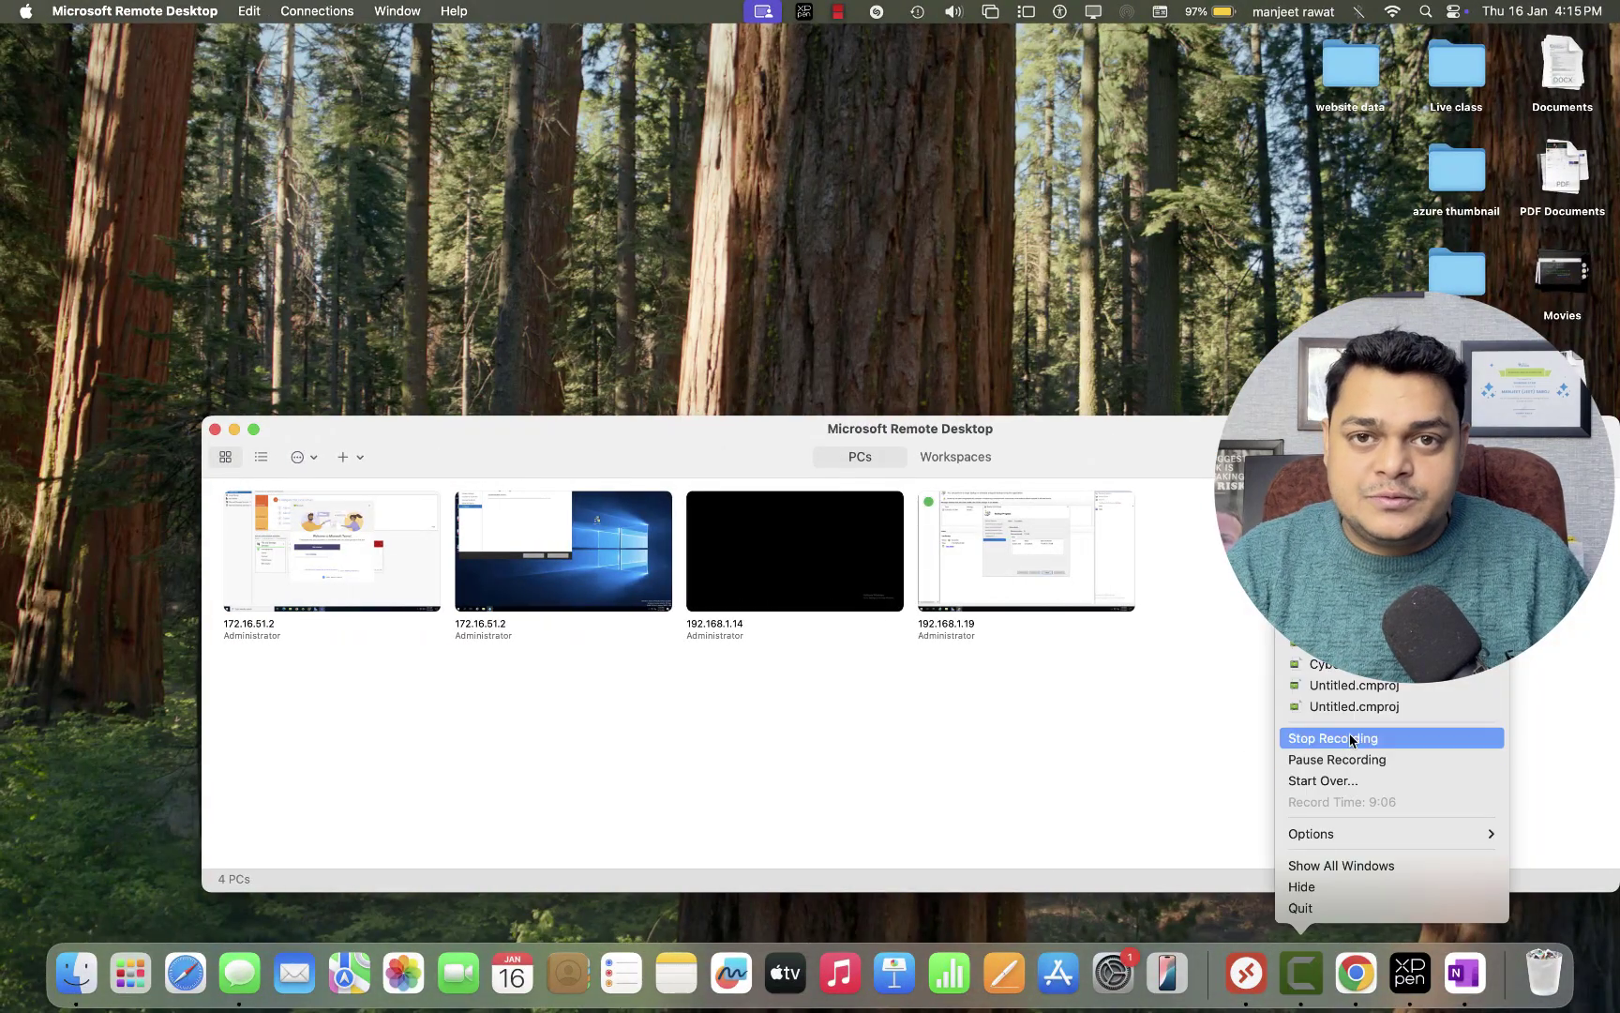